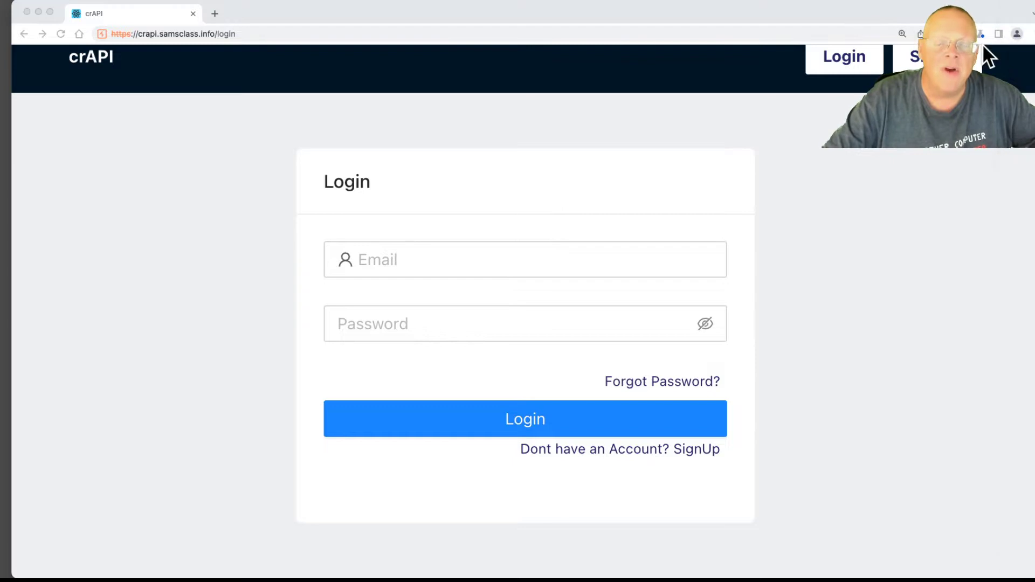
Drag the Burp Suite window over the crAPI login page to show the proxy HTTP history
{"action": "left_click_drag", "start_coordinate": [1034, 1], "coordinate": [225, 1]}
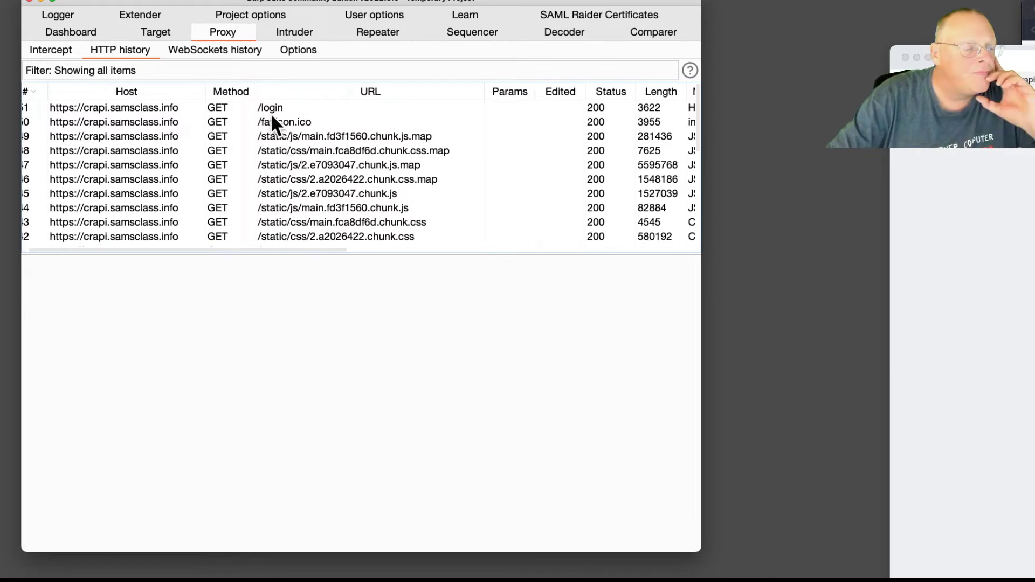
Select the POST /identity/api/auth/signup row and enlarge the Request pane to show its full JSON body
{"action": "scroll", "coordinate": [292, 226], "scroll_direction": "down", "scroll_amount": 6}
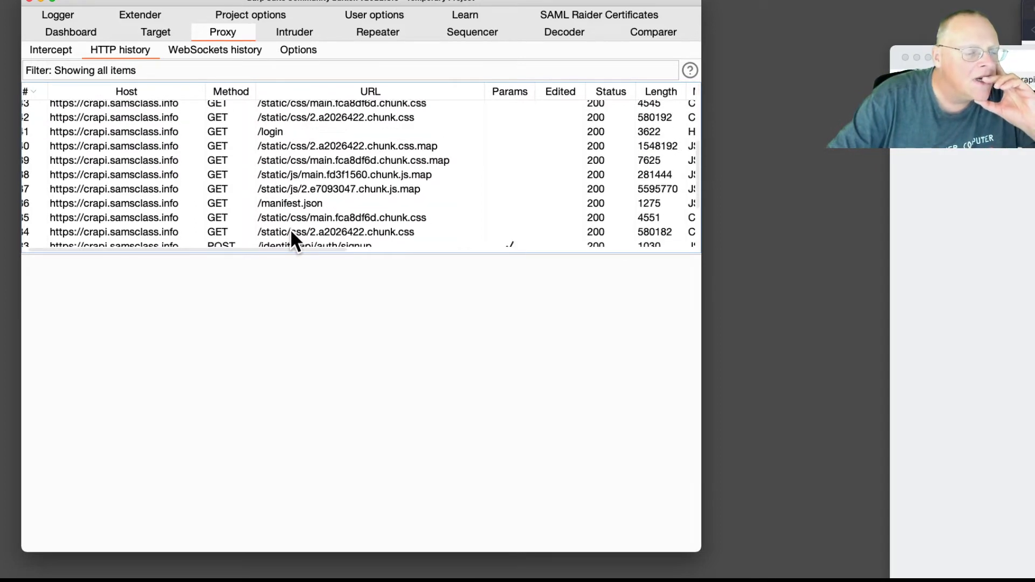
{"action": "scroll", "coordinate": [291, 233], "scroll_direction": "down", "scroll_amount": 2}
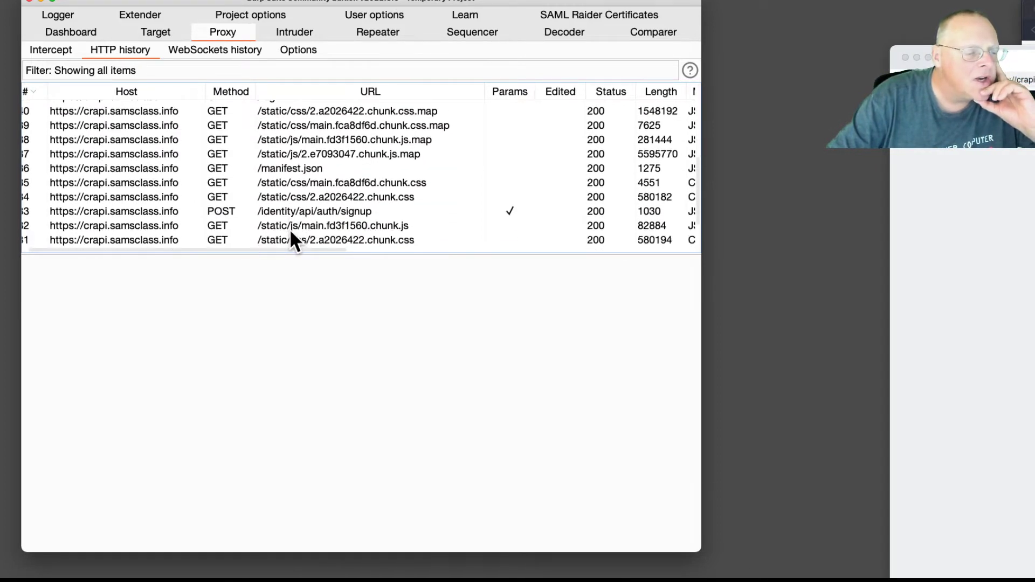
{"action": "left_click", "coordinate": [289, 212]}
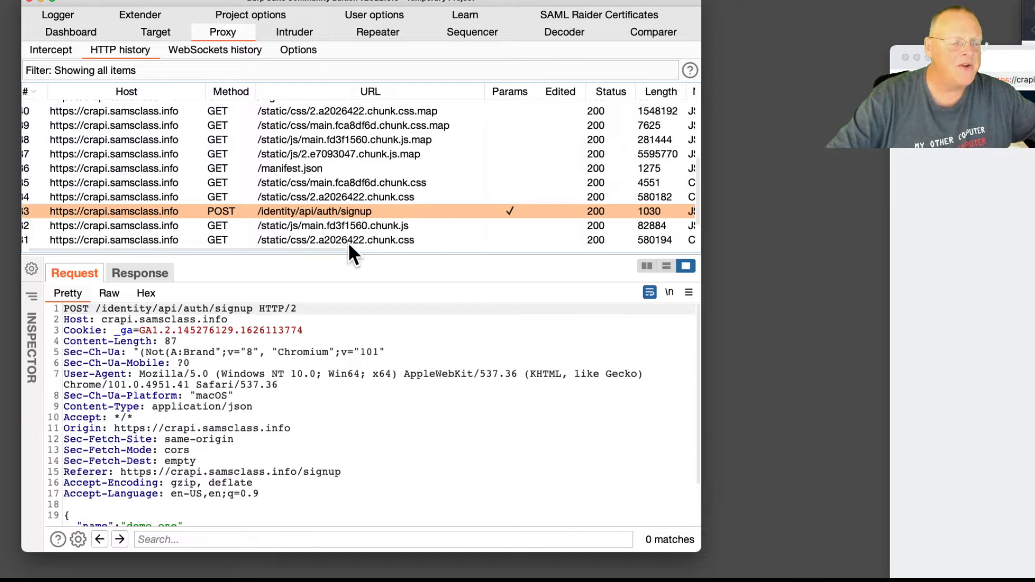
{"action": "scroll", "coordinate": [351, 243], "scroll_direction": "down", "scroll_amount": 1}
{"action": "left_click_drag", "start_coordinate": [348, 249], "coordinate": [343, 207]}
{"action": "scroll", "coordinate": [339, 147], "scroll_direction": "down", "scroll_amount": 5}
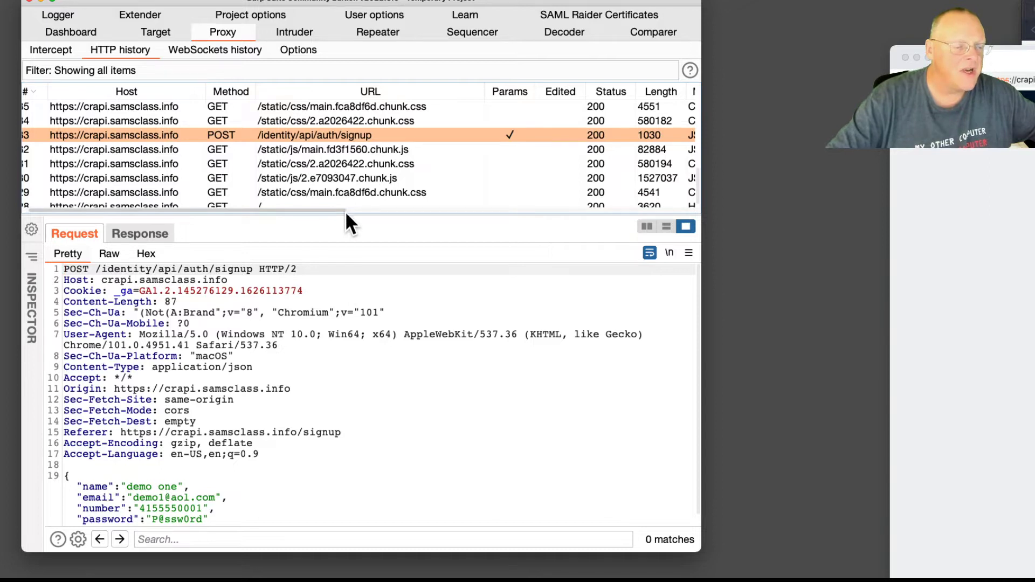
{"action": "left_click_drag", "start_coordinate": [345, 215], "coordinate": [352, 153]}
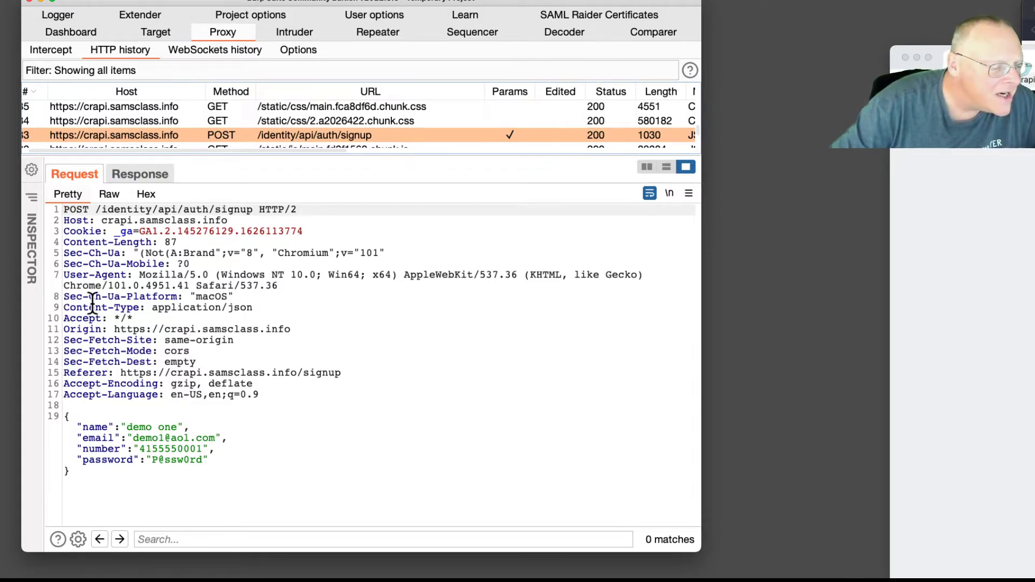
Highlight the Content-Type: application/json header and the request's JSON body
{"action": "left_click", "coordinate": [251, 309]}
{"action": "left_click_drag", "start_coordinate": [223, 309], "coordinate": [65, 307]}
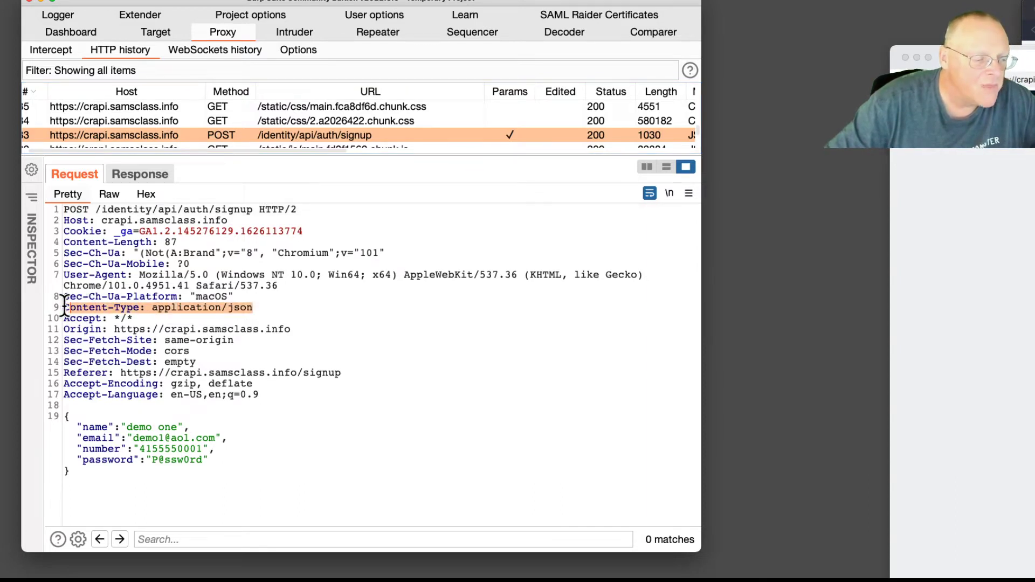
{"action": "left_click", "coordinate": [125, 330]}
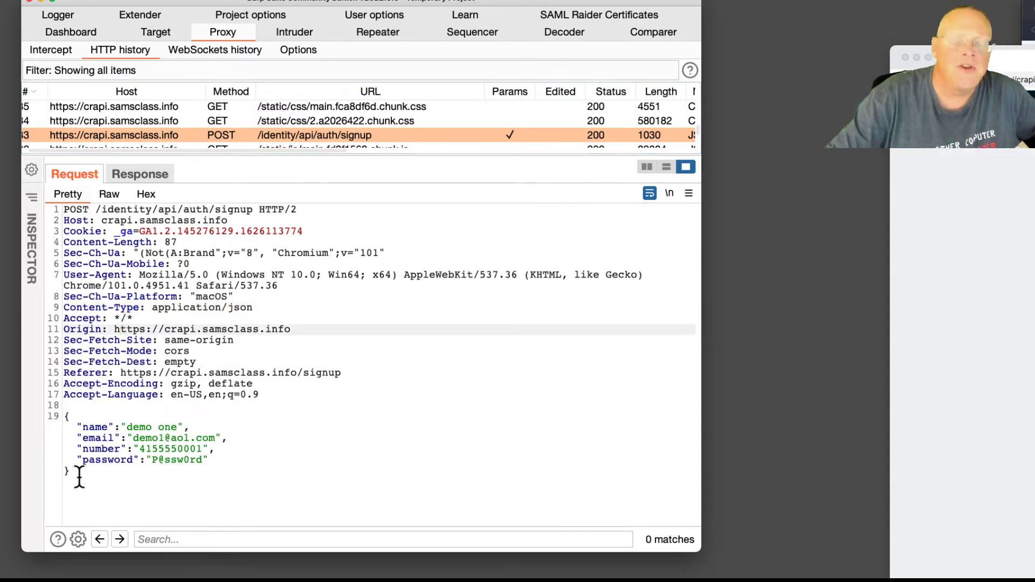
{"action": "left_click_drag", "start_coordinate": [74, 474], "coordinate": [63, 410]}
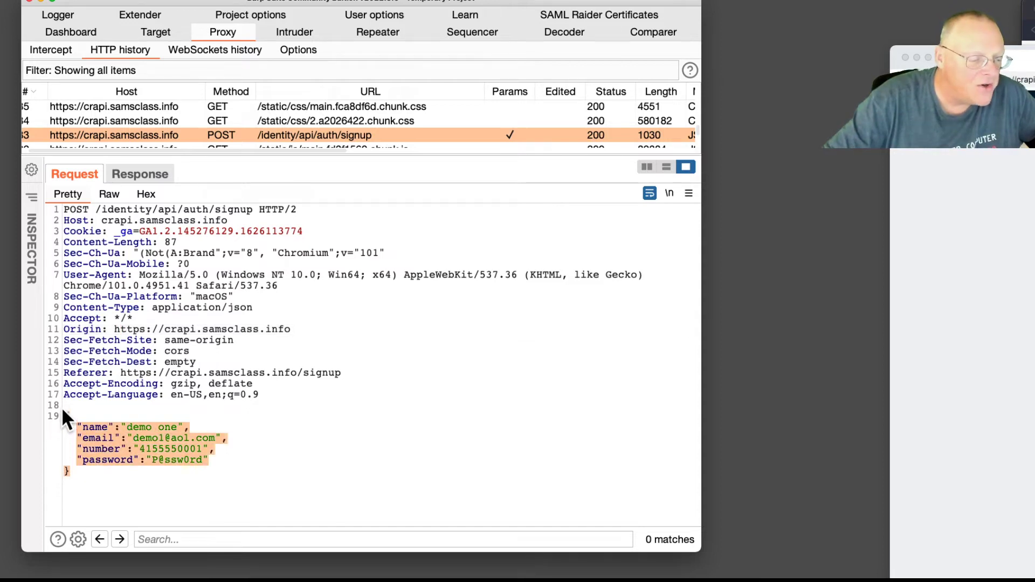
{"action": "left_click", "coordinate": [282, 455]}
{"action": "left_click", "coordinate": [62, 454]}
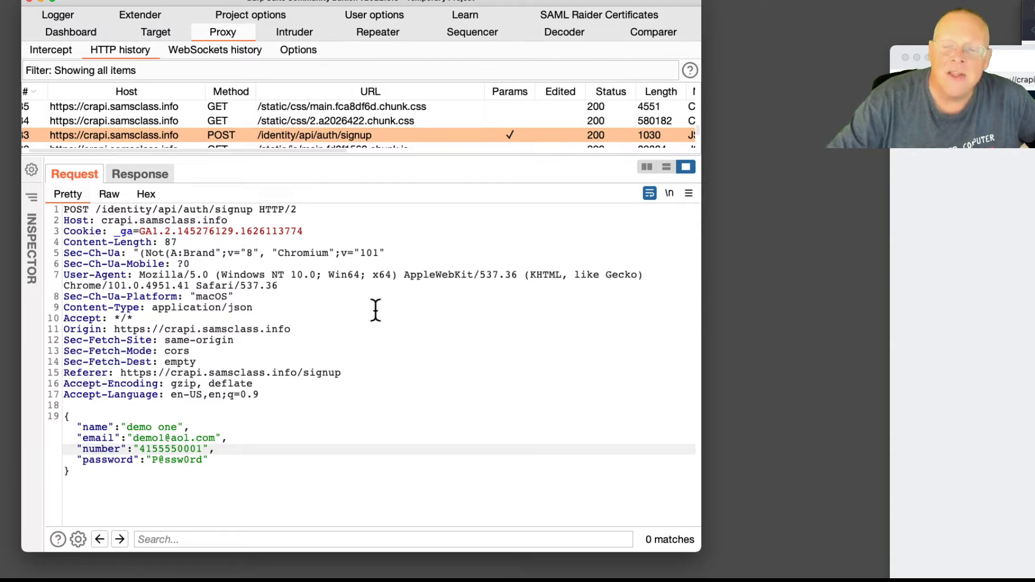
{"action": "key", "text": "super+Tab"}
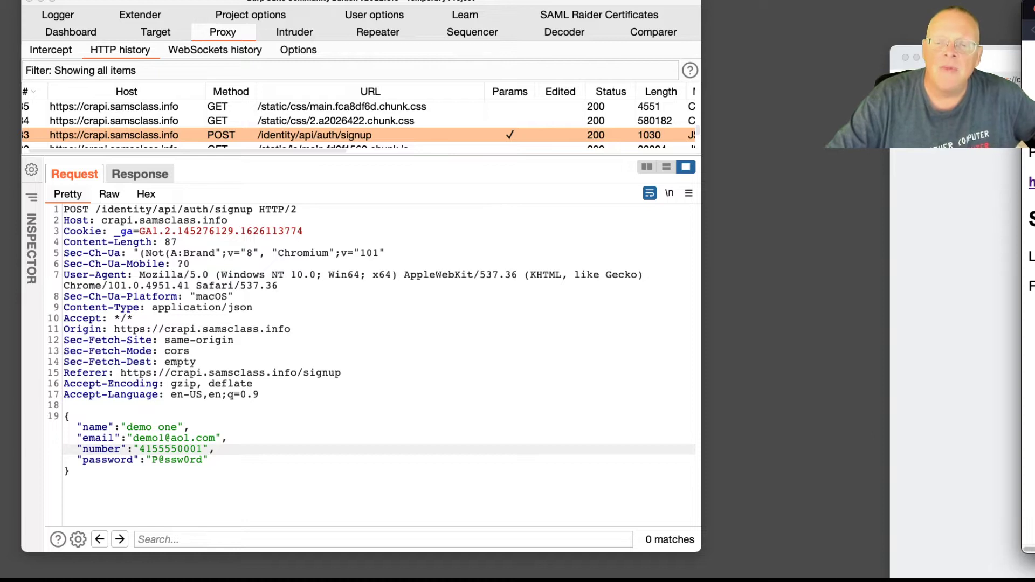
{"action": "key", "text": "super+Tab"}
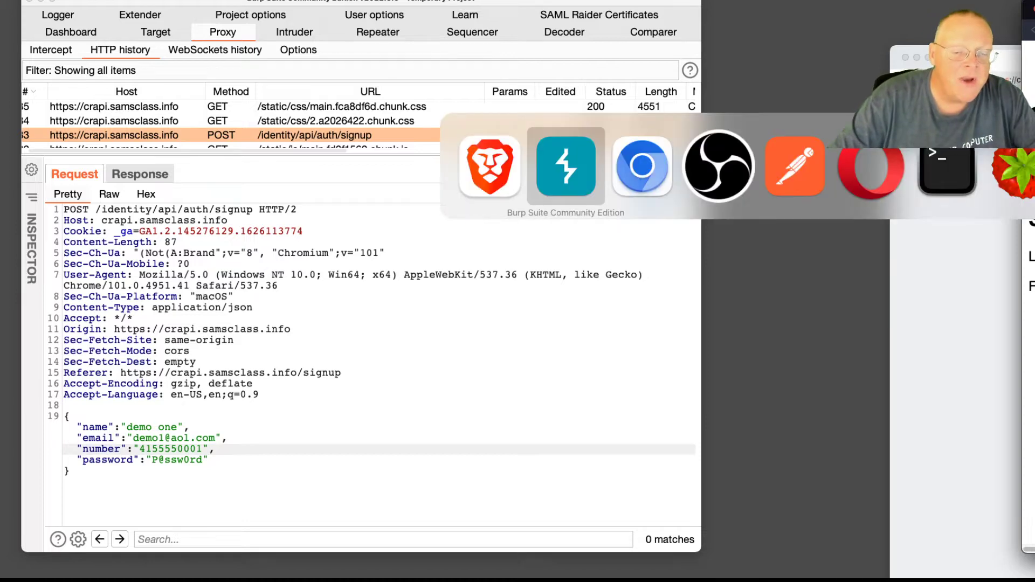
{"action": "key", "text": "super+Tab"}
{"action": "key", "text": "super+Tab"}
{"action": "key", "text": "super+Tab"}
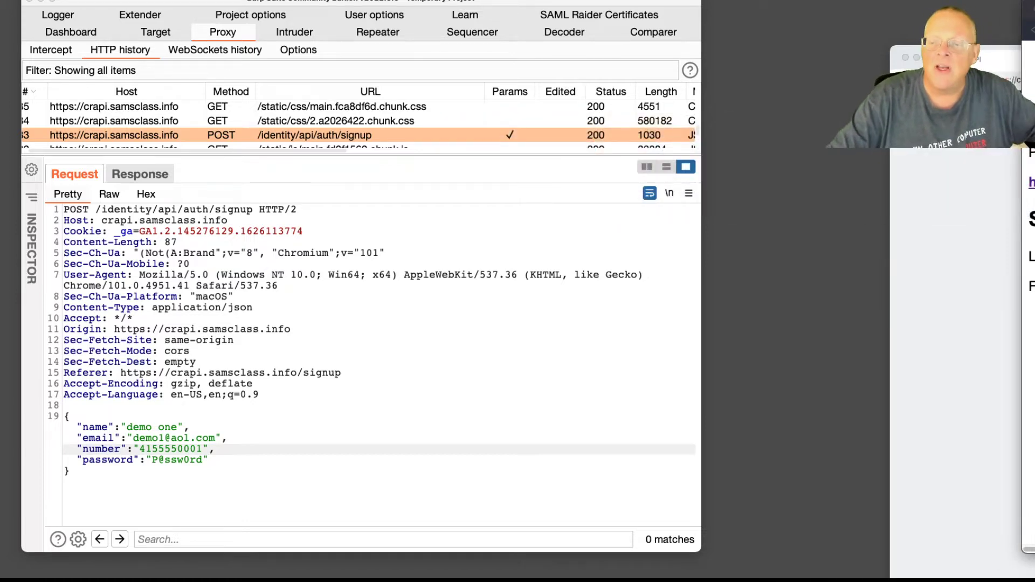
Bring Postman forward, close the crAPI runner results tab, and open a blank untitled request
{"action": "left_click_drag", "start_coordinate": [1034, 37], "coordinate": [243, 34]}
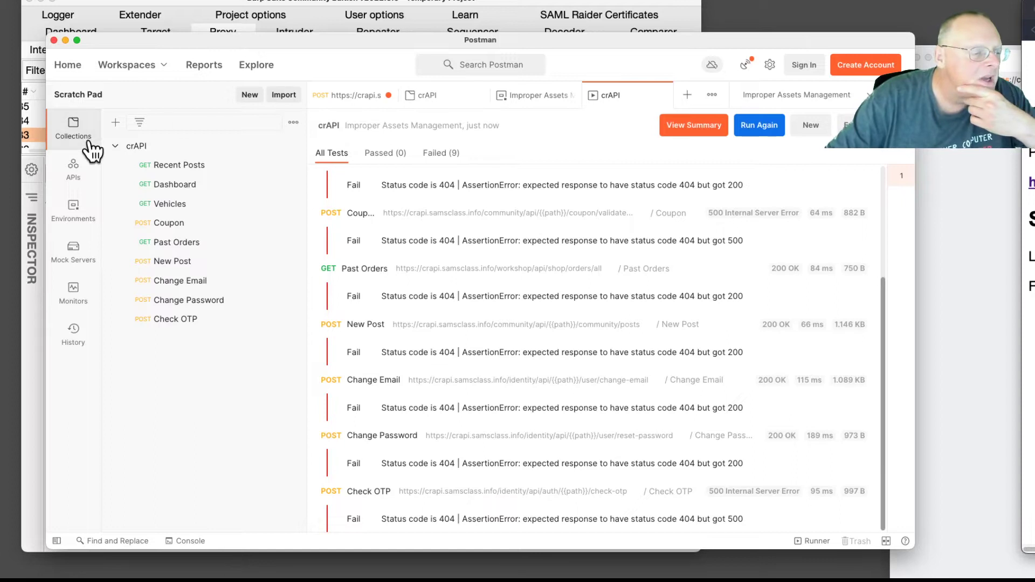
{"action": "left_click", "coordinate": [244, 94]}
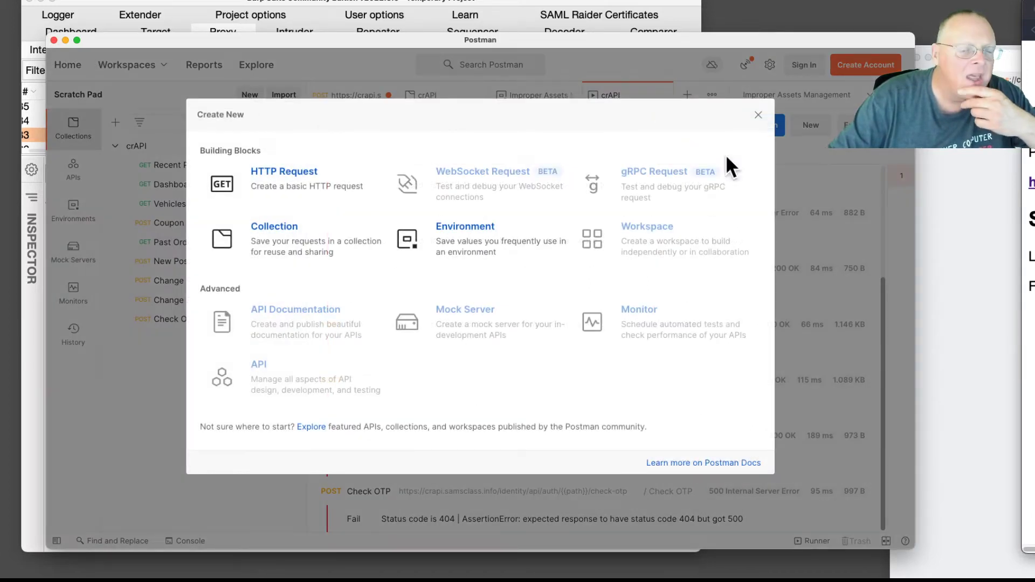
{"action": "left_click", "coordinate": [758, 115]}
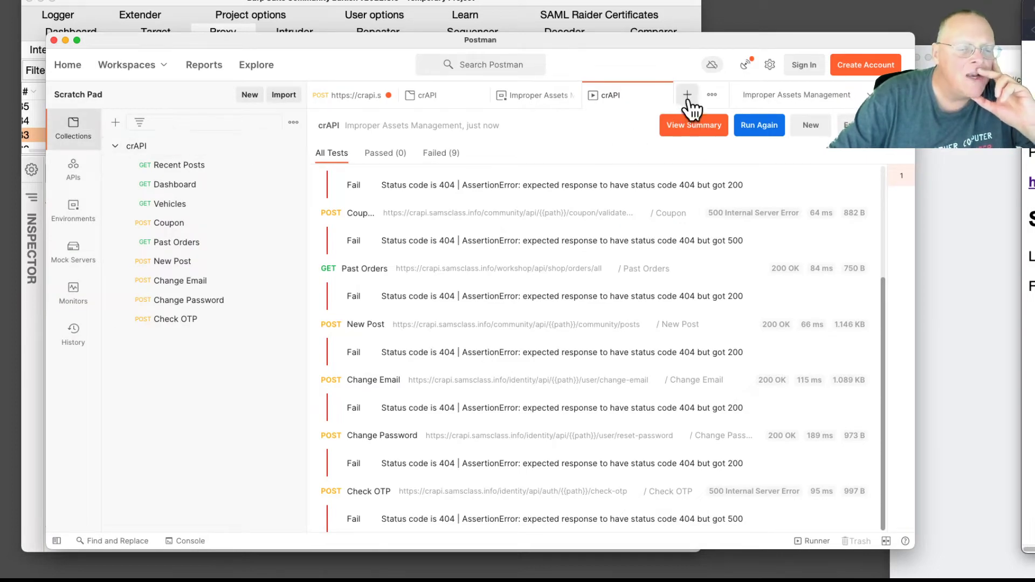
{"action": "left_click", "coordinate": [662, 95]}
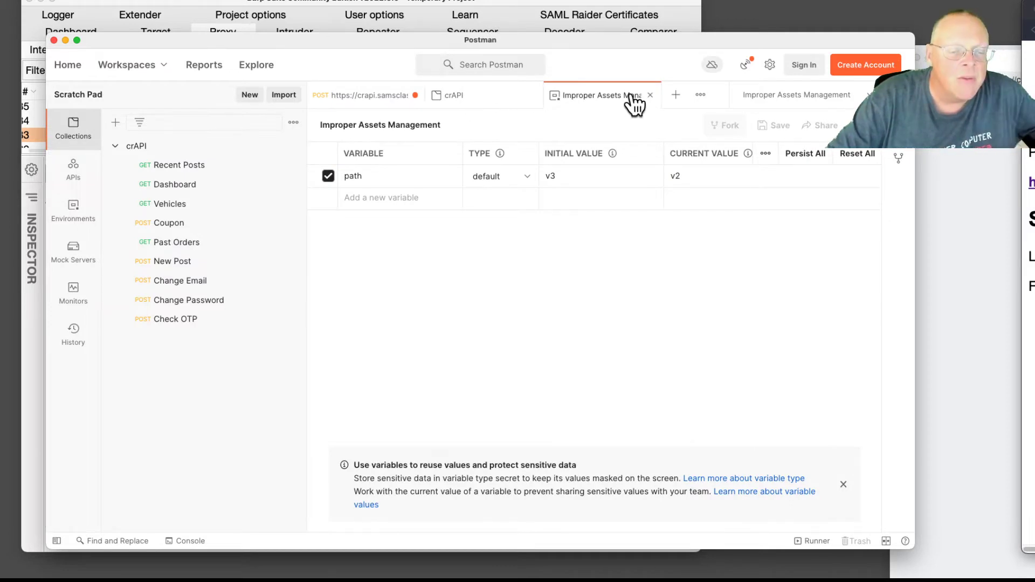
{"action": "left_click", "coordinate": [674, 96]}
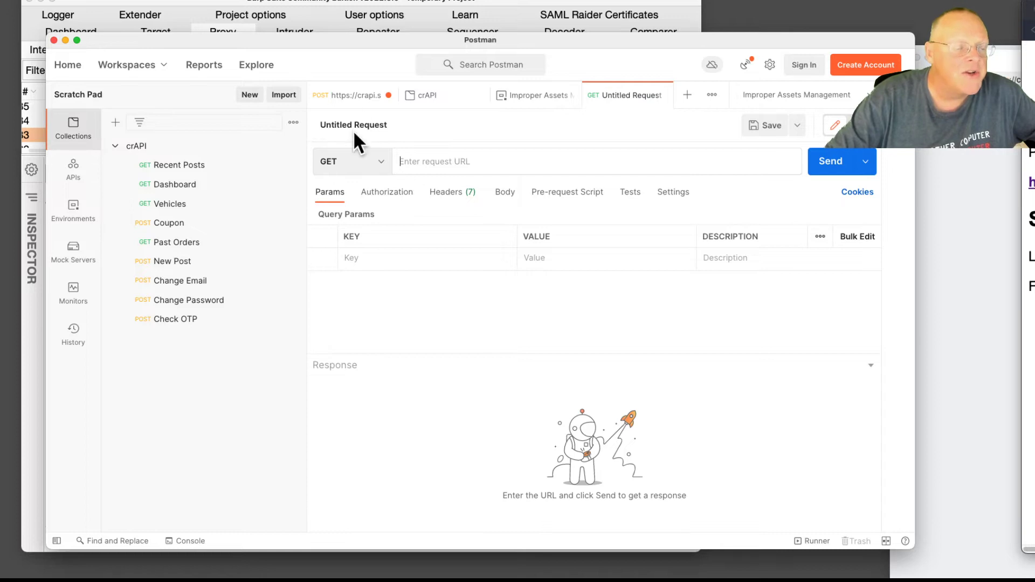
{"action": "left_click_drag", "start_coordinate": [347, 43], "coordinate": [322, 36]}
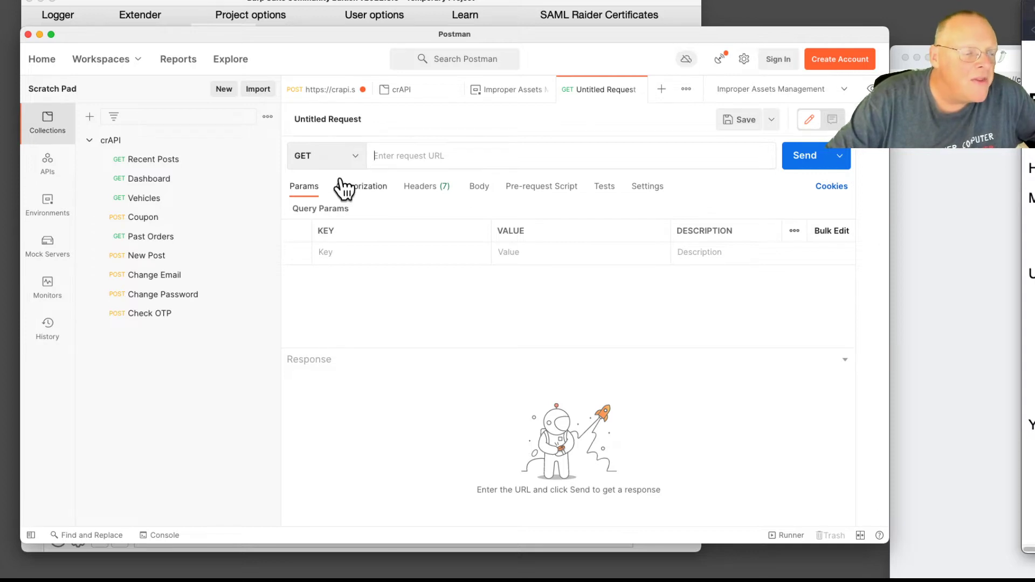
Arrange Postman left and Burp Suite right, and set the new request's method to POST
{"action": "left_click_drag", "start_coordinate": [435, 5], "coordinate": [978, 10]}
{"action": "left_click_drag", "start_coordinate": [519, 31], "coordinate": [286, 26]}
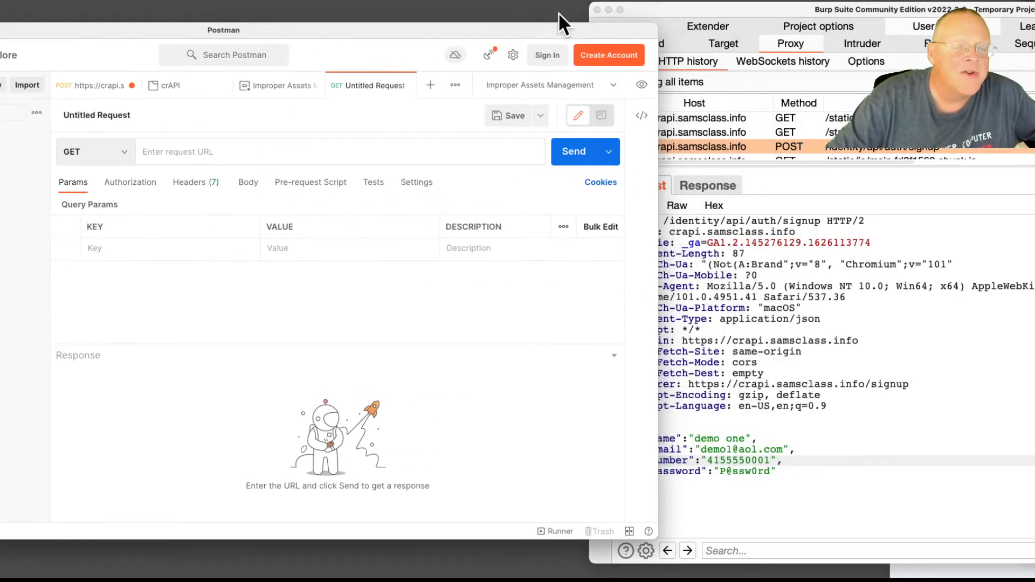
{"action": "left_click_drag", "start_coordinate": [711, 9], "coordinate": [791, 7]}
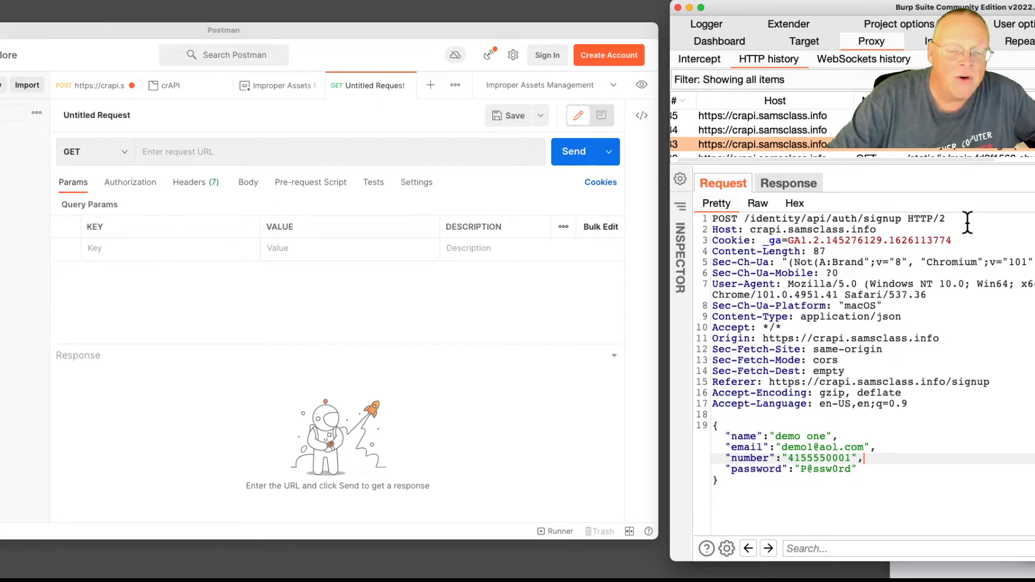
{"action": "left_click", "coordinate": [114, 154]}
{"action": "left_click", "coordinate": [124, 153]}
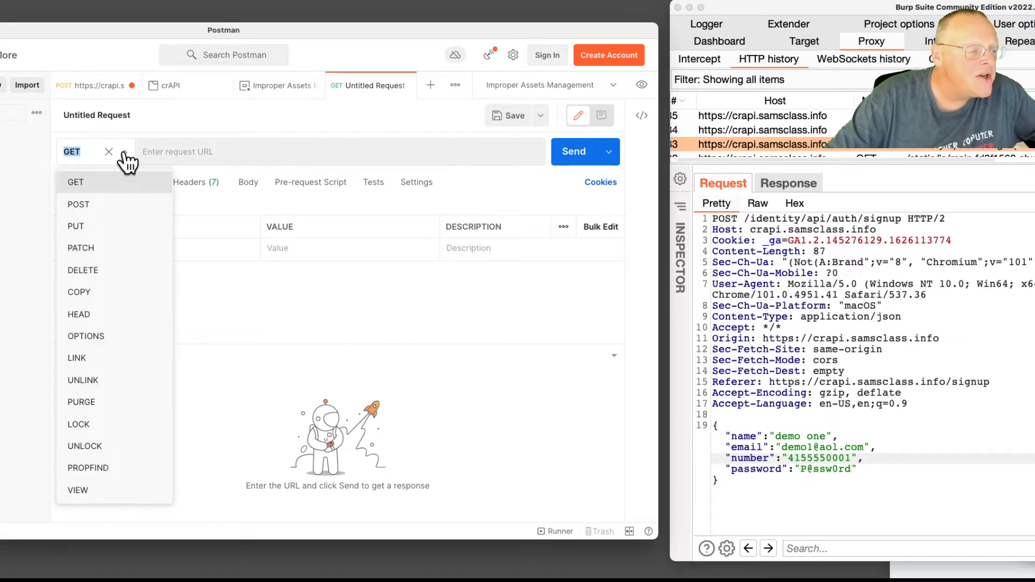
{"action": "left_click", "coordinate": [83, 205]}
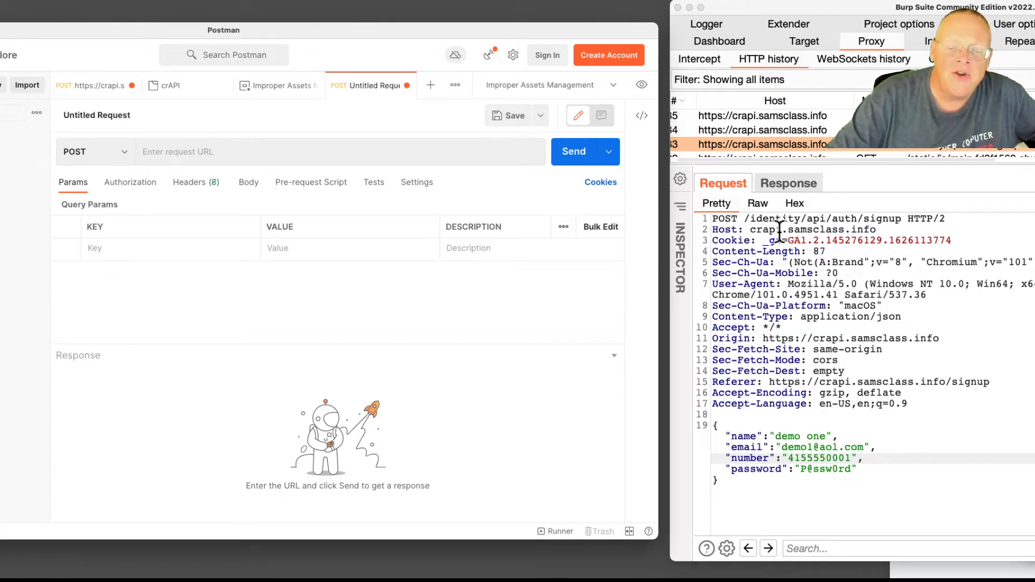
Copy the captured signup request's URL from Burp's history row
{"action": "right_click", "coordinate": [949, 147]}
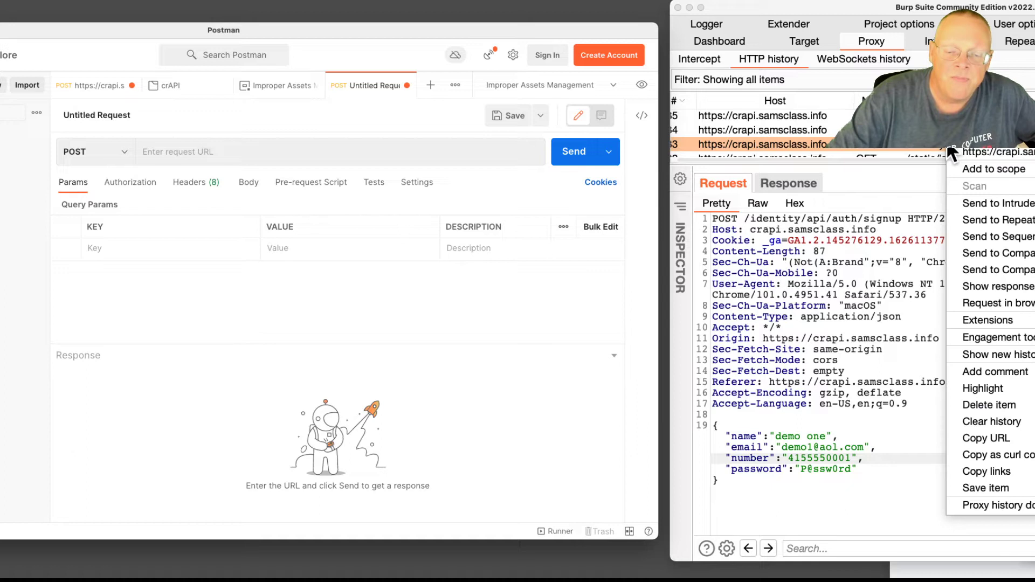
{"action": "left_click", "coordinate": [994, 437]}
{"action": "left_click", "coordinate": [330, 144]}
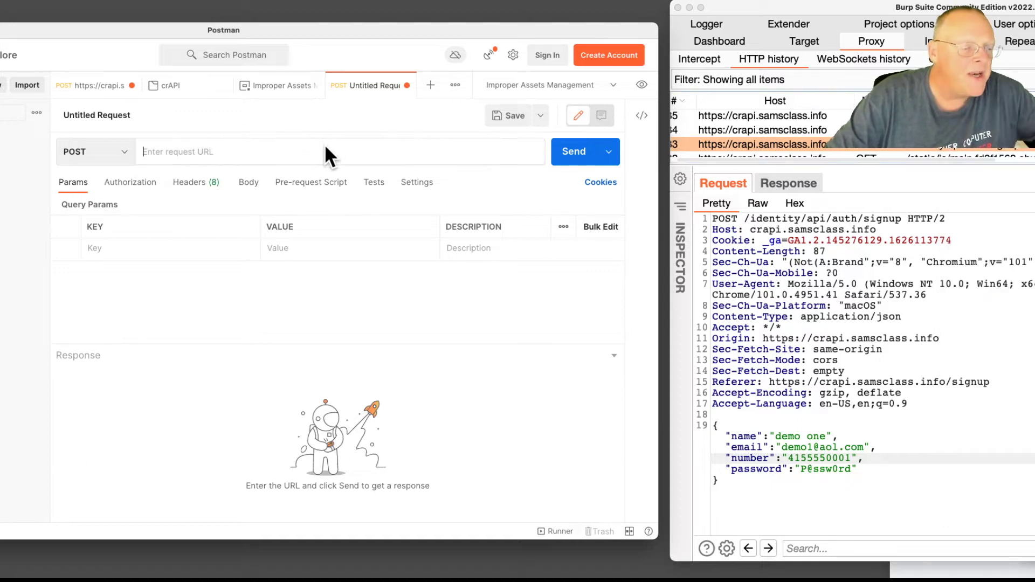
Paste the signup URL, set the body to raw JSON, and select Burp's captured JSON body
{"action": "key", "text": "super+v"}
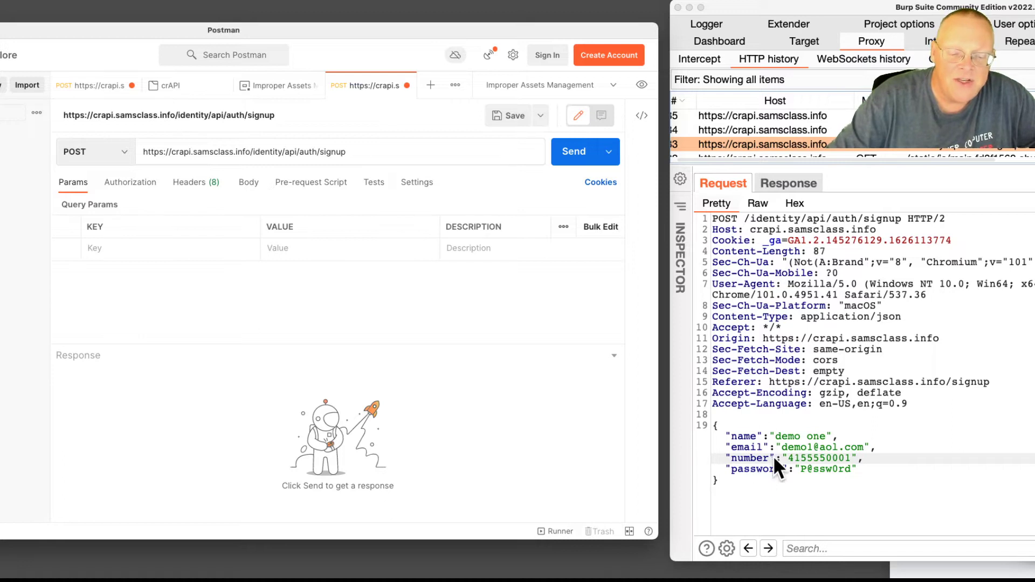
{"action": "left_click", "coordinate": [234, 330]}
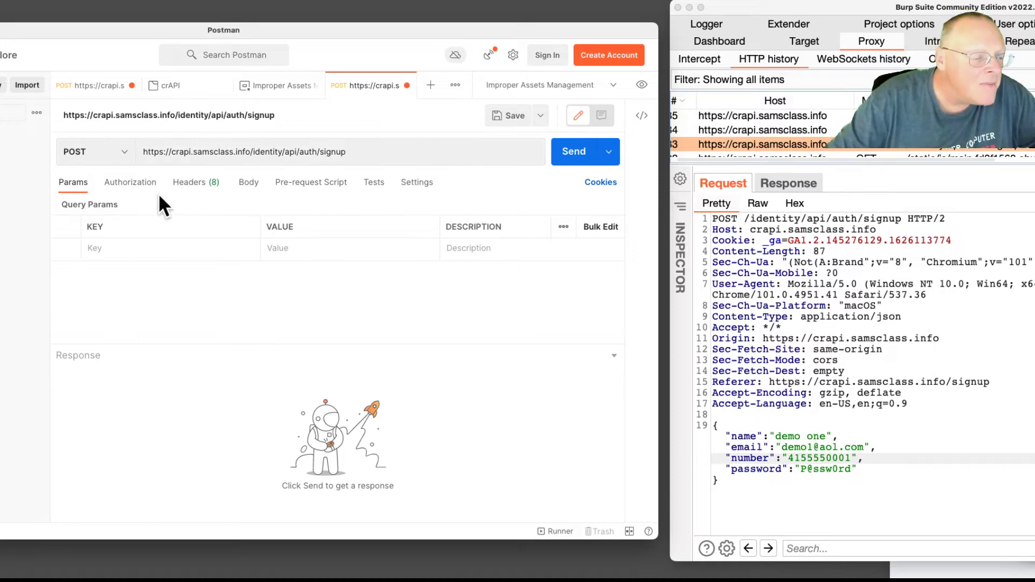
{"action": "left_click", "coordinate": [249, 186]}
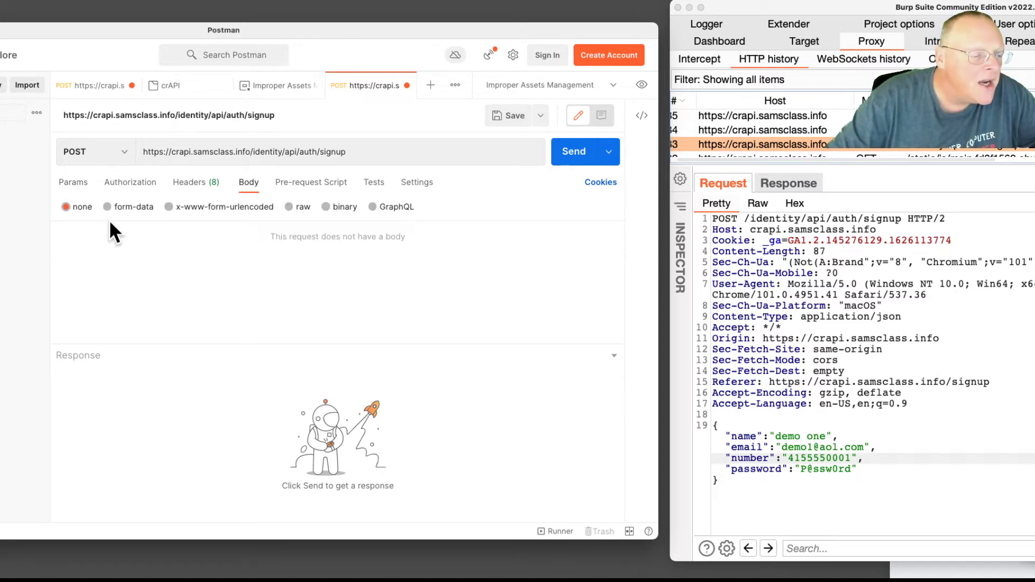
{"action": "left_click", "coordinate": [289, 208]}
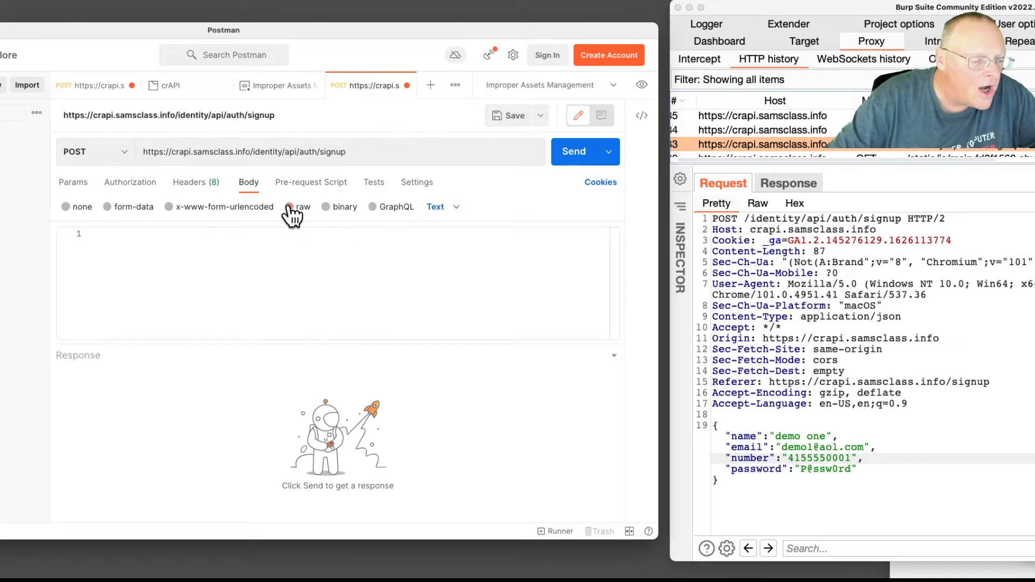
{"action": "left_click", "coordinate": [456, 208]}
{"action": "left_click", "coordinate": [455, 275]}
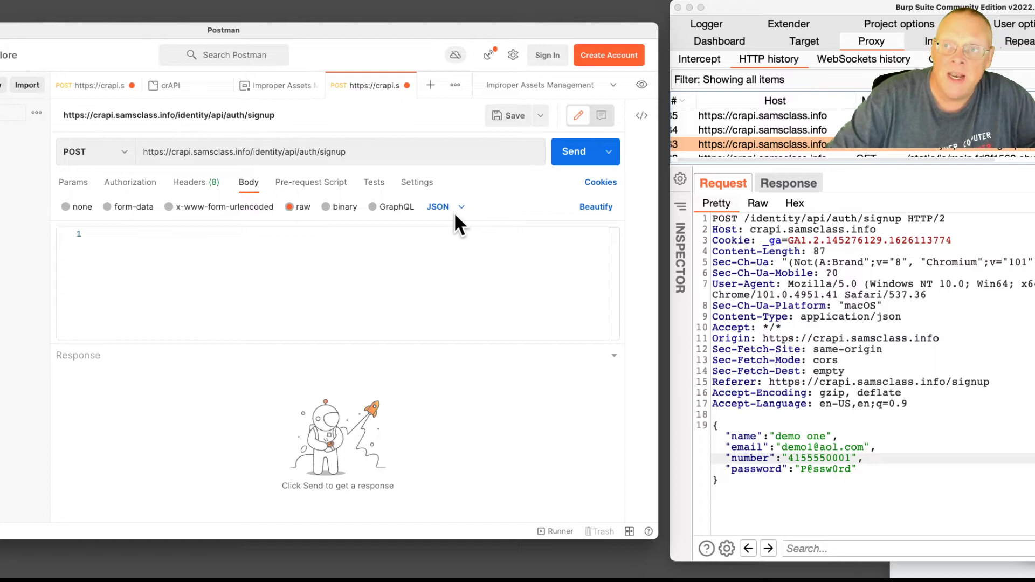
{"action": "left_click_drag", "start_coordinate": [721, 479], "coordinate": [707, 424]}
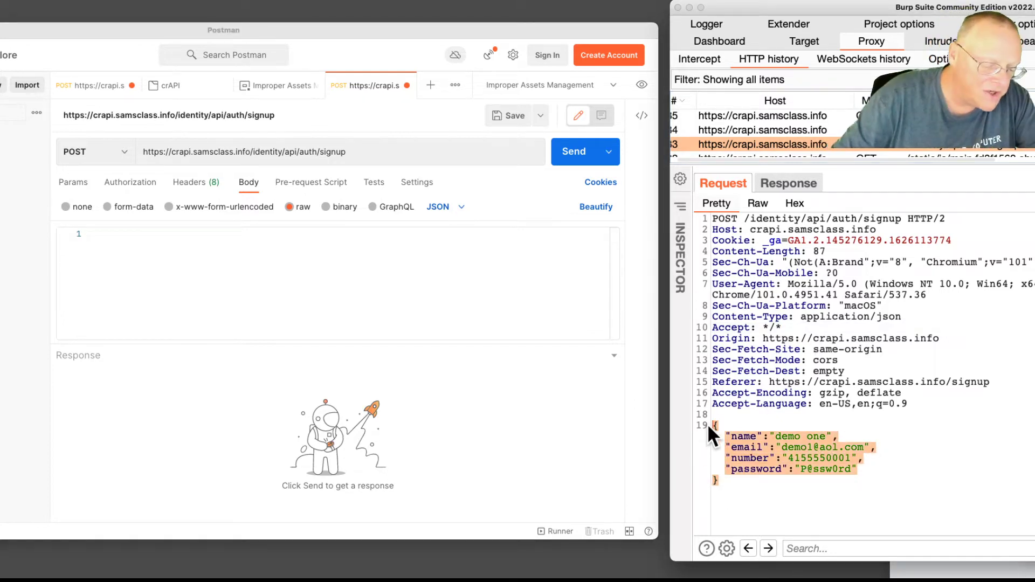
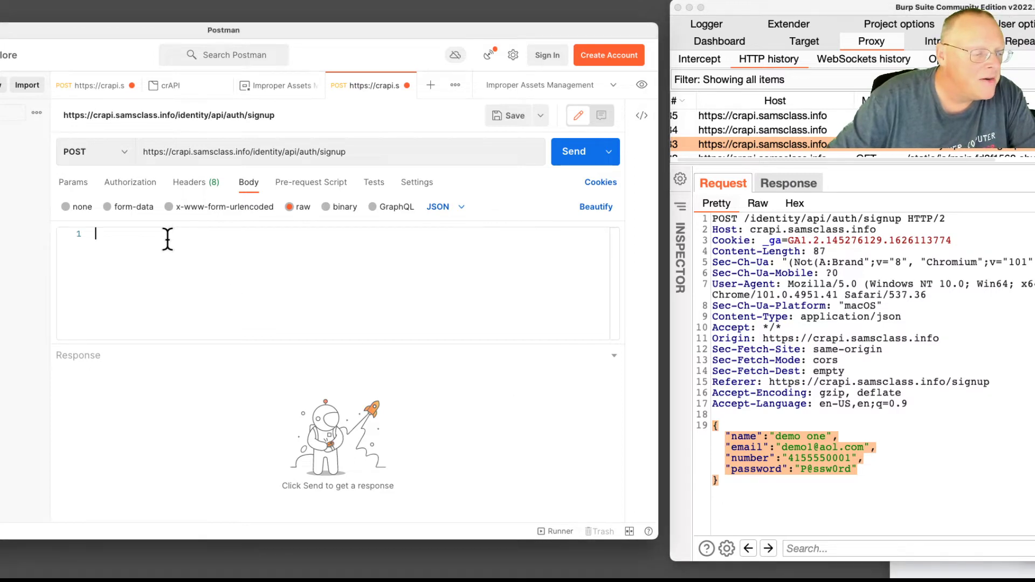
Paste Burp's captured signup JSON (name, email, number, password fields) into the raw body editor
{"action": "key", "text": "super+v"}
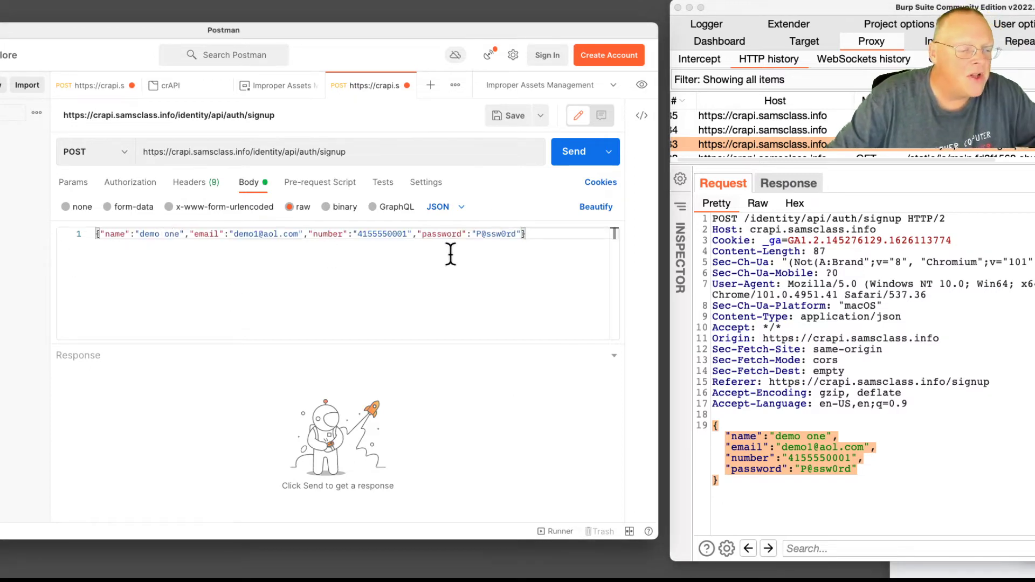
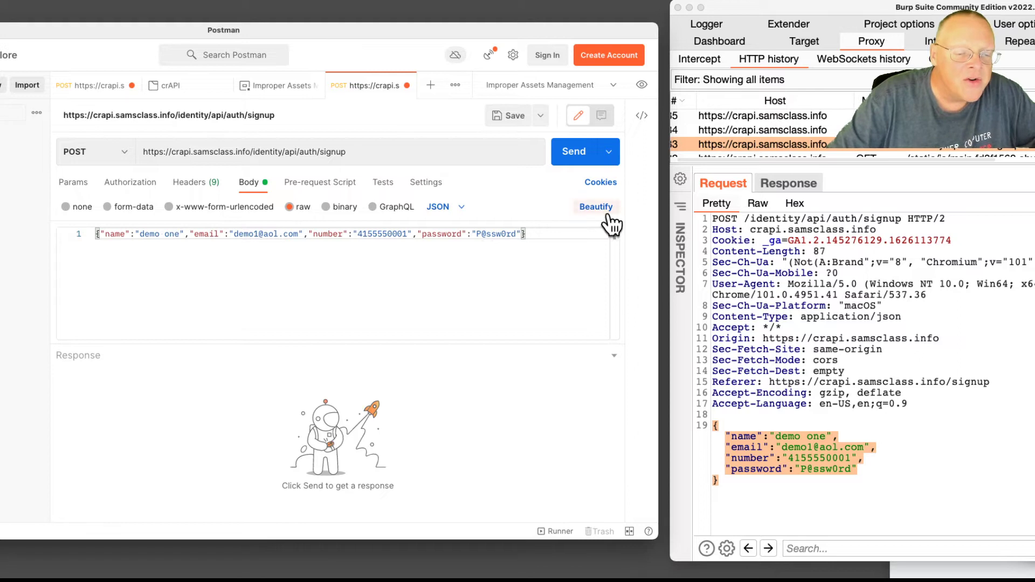
Beautify the raw JSON signup body into indented, readable lines
{"action": "left_click", "coordinate": [603, 210]}
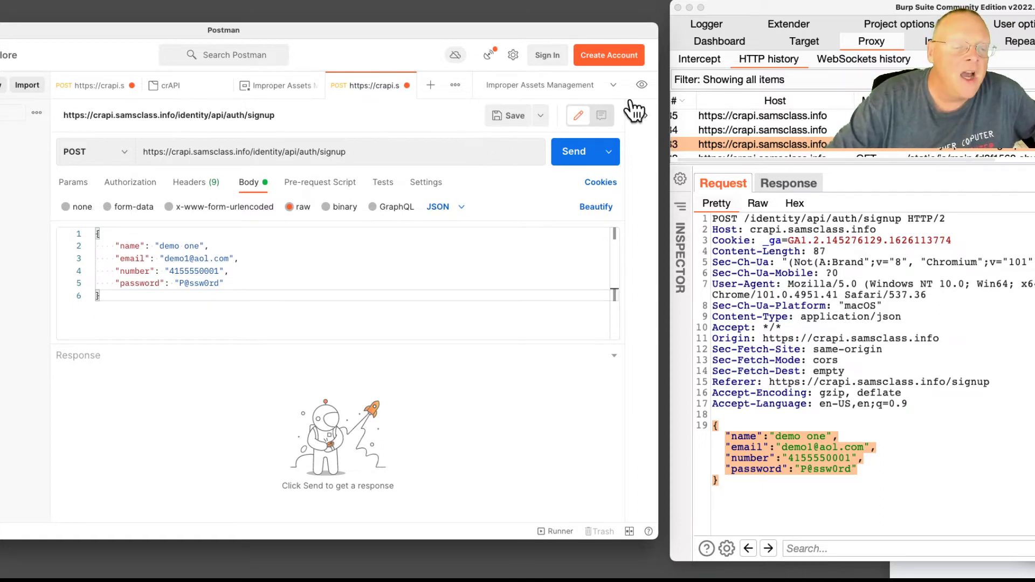
{"action": "left_click", "coordinate": [514, 56]}
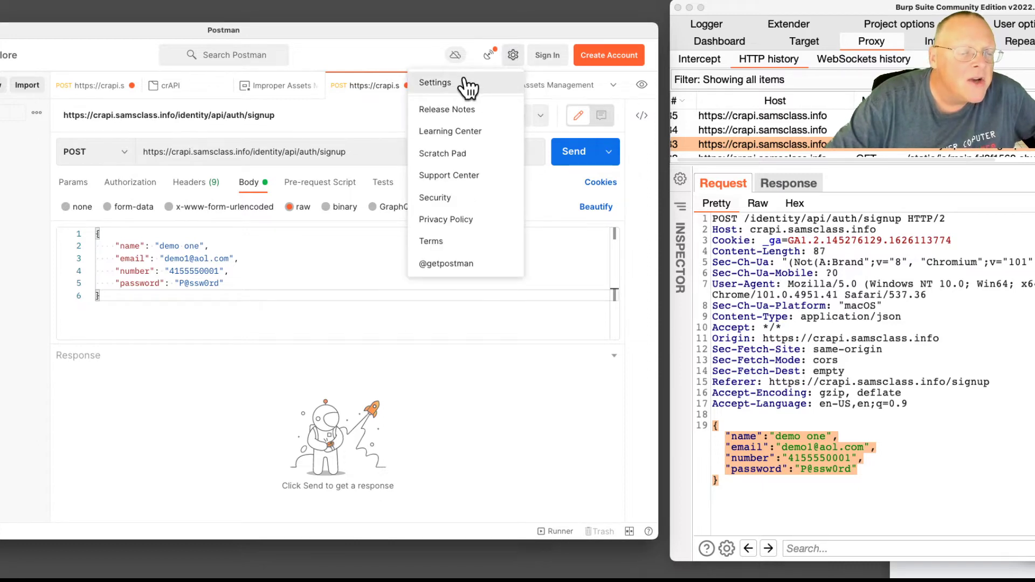
{"action": "left_click", "coordinate": [465, 81]}
{"action": "left_click_drag", "start_coordinate": [308, 26], "coordinate": [405, 20]}
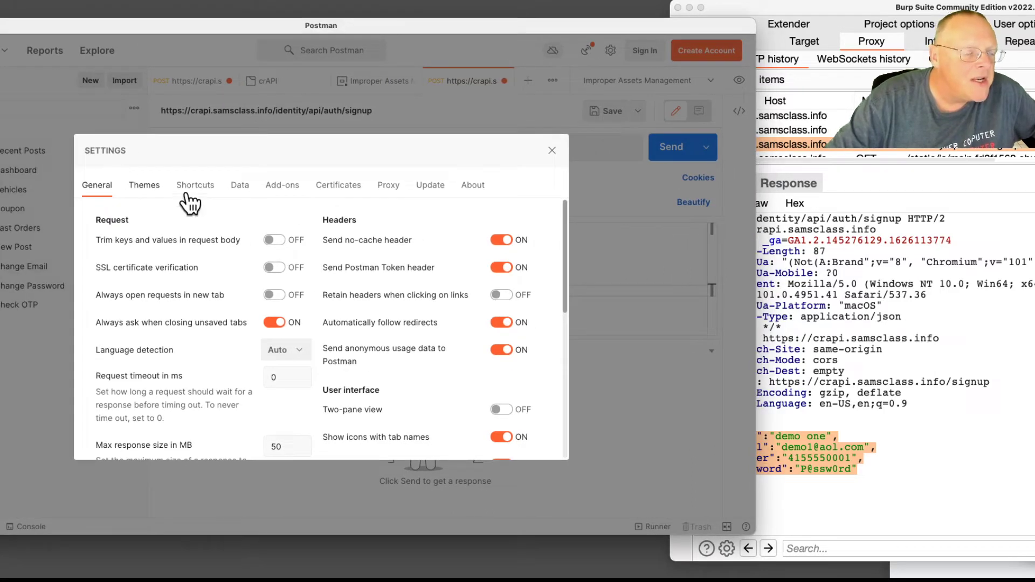
{"action": "left_click", "coordinate": [386, 187]}
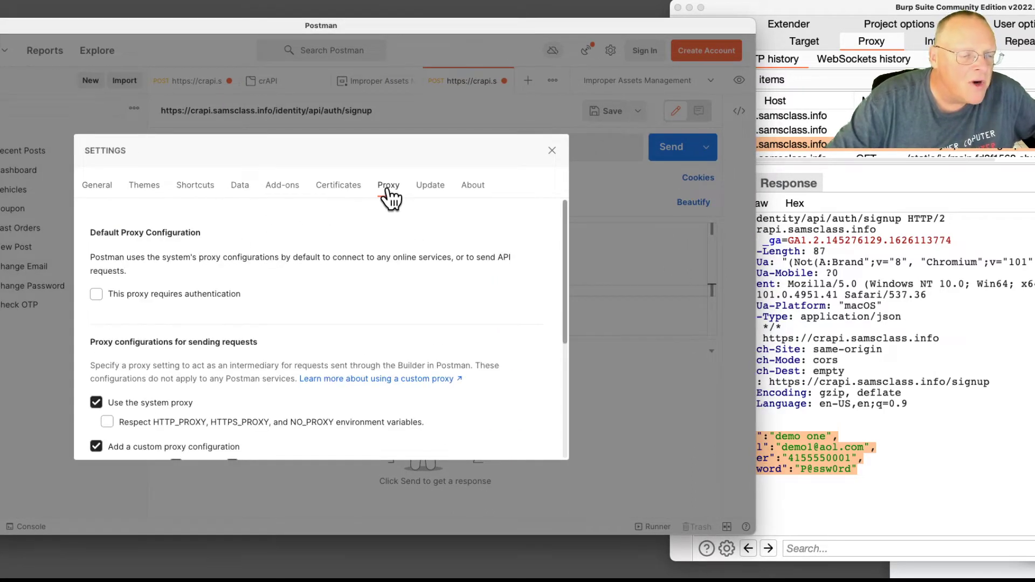
{"action": "left_click_drag", "start_coordinate": [562, 265], "coordinate": [533, 367]}
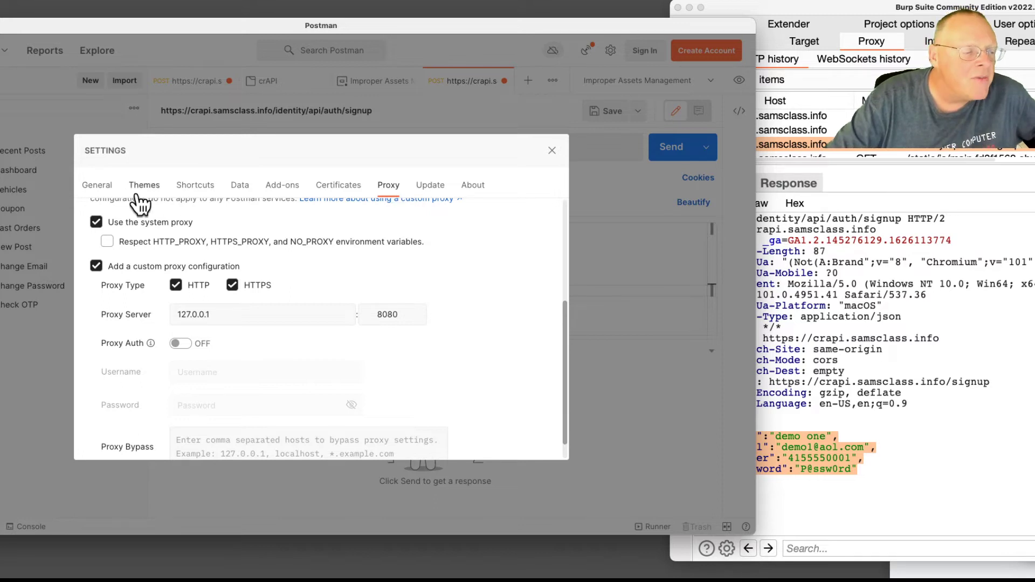
{"action": "left_click", "coordinate": [103, 188]}
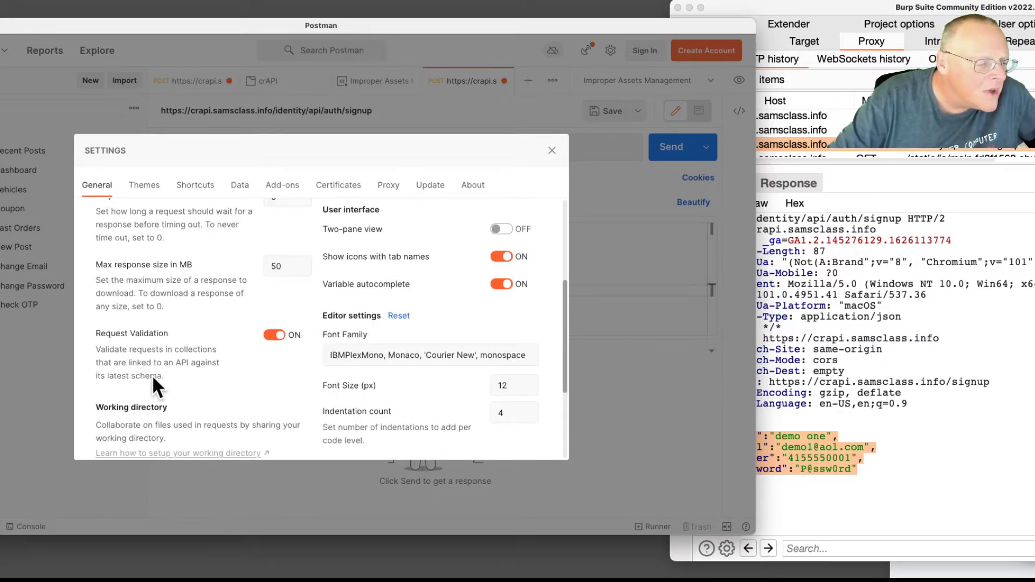
{"action": "scroll", "coordinate": [173, 330], "scroll_direction": "up", "scroll_amount": 5}
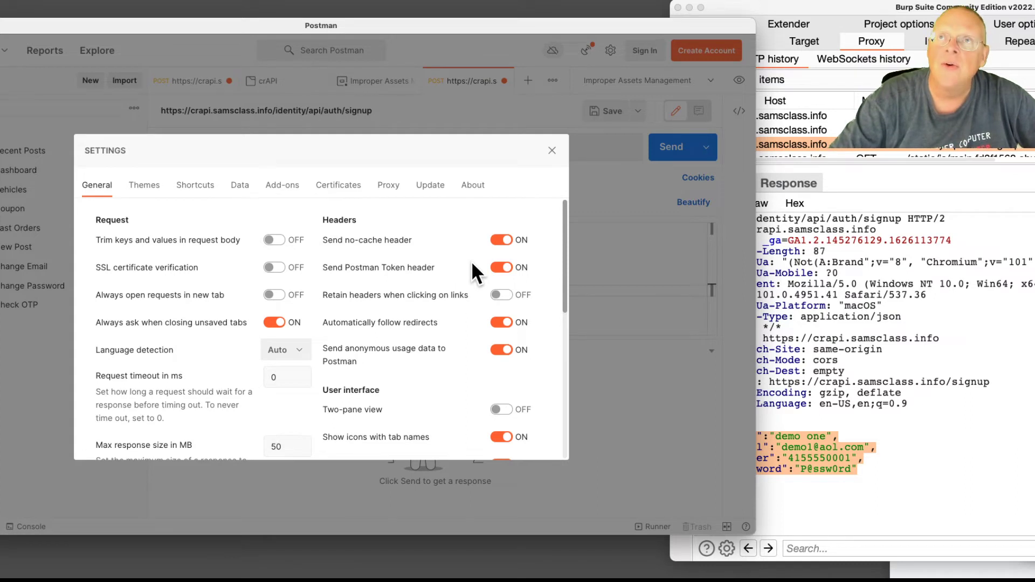
{"action": "left_click", "coordinate": [551, 151]}
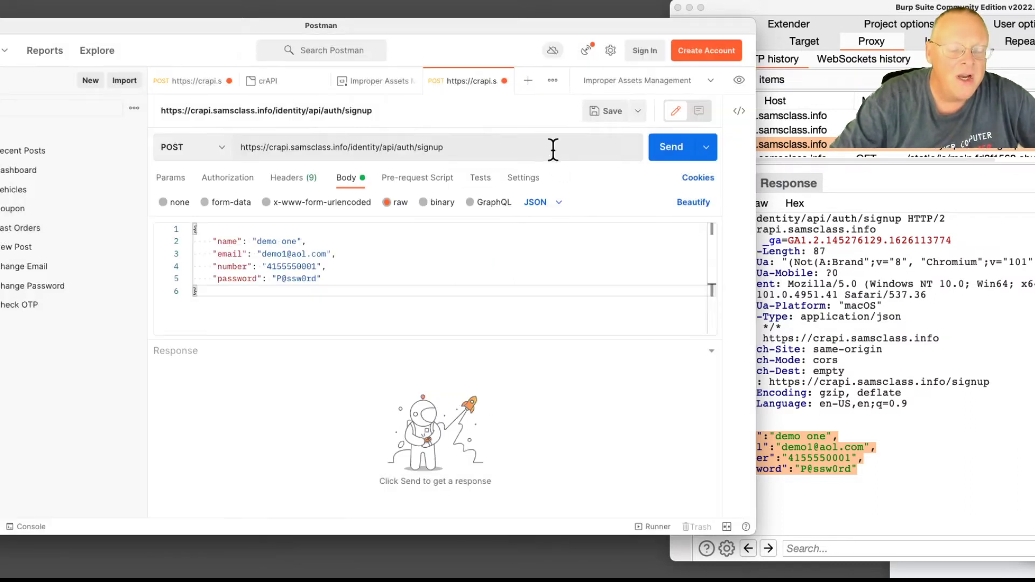
Send the signup request, getting 403 'Number already registered!', then switch to Burp Suite
{"action": "left_click", "coordinate": [667, 150]}
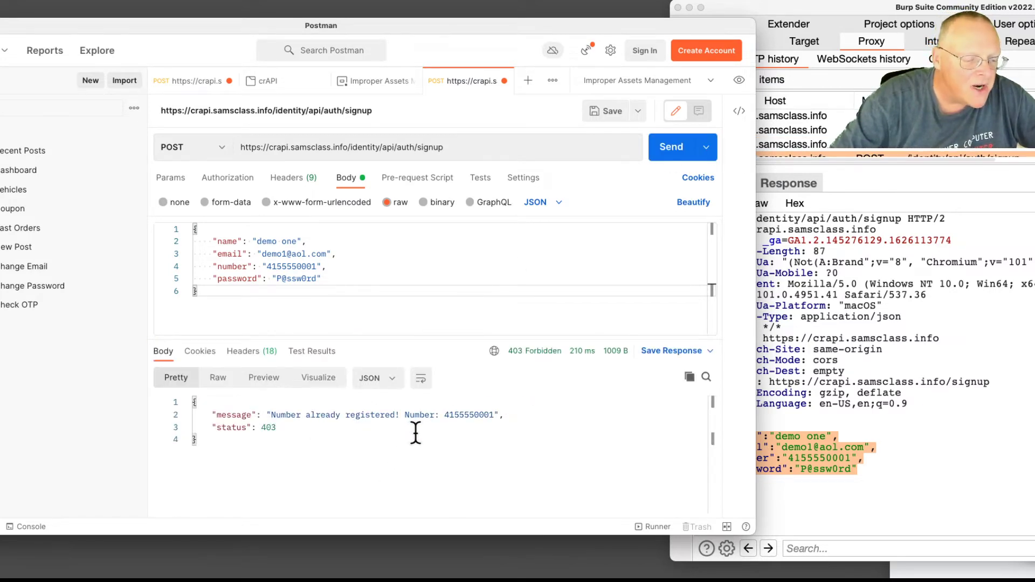
{"action": "left_click", "coordinate": [971, 186]}
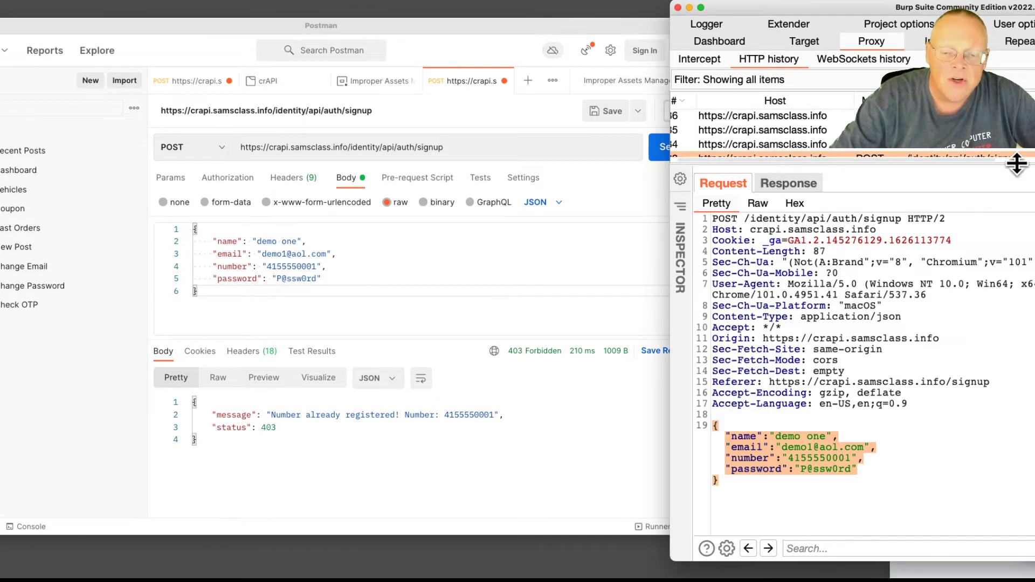
Select the POST /identity/api/auth/signup row in HTTP history and widen Burp's view
{"action": "left_click_drag", "start_coordinate": [1019, 162], "coordinate": [1016, 291]}
{"action": "scroll", "coordinate": [1002, 227], "scroll_direction": "down", "scroll_amount": 3}
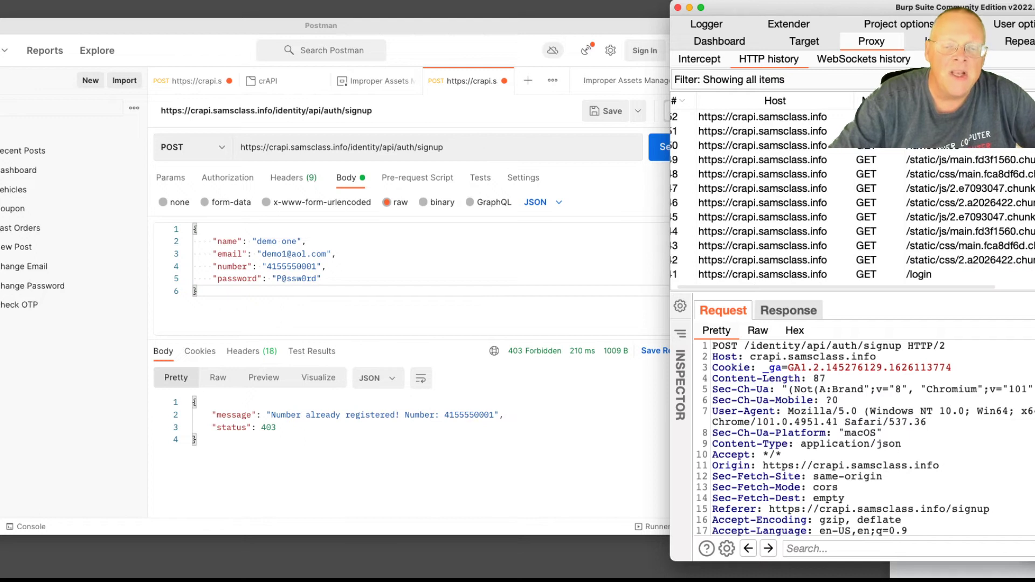
{"action": "left_click", "coordinate": [873, 116]}
{"action": "left_click_drag", "start_coordinate": [870, 2], "coordinate": [683, 1]}
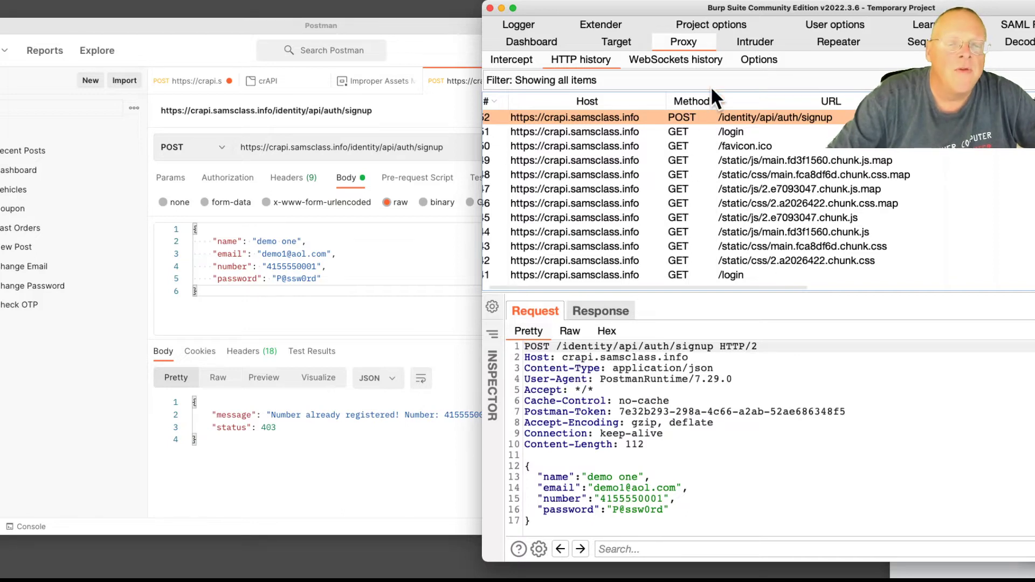
{"action": "left_click_drag", "start_coordinate": [747, 7], "coordinate": [648, 7]}
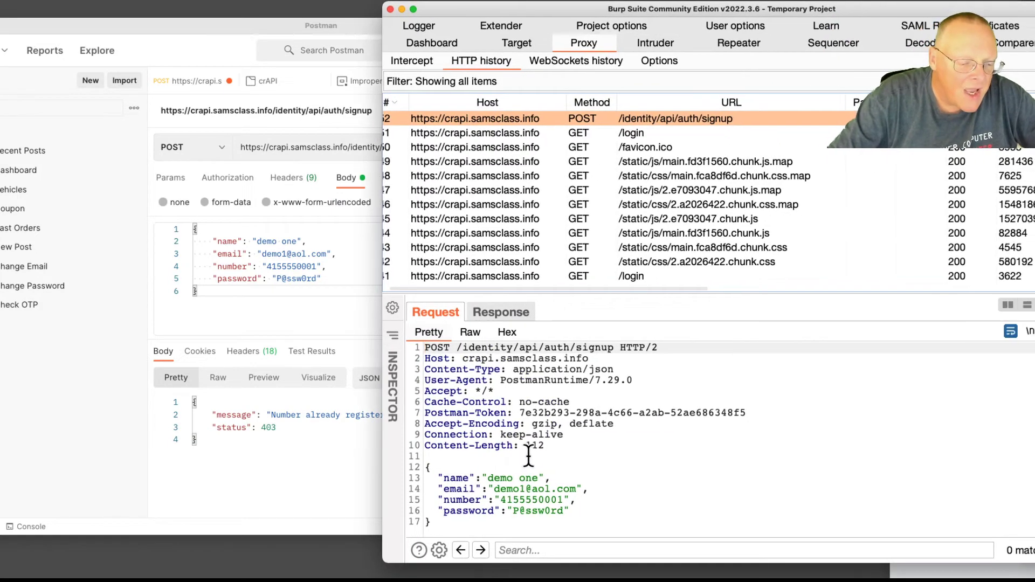
Highlight Postman in the User-Agent header, then review the 403 Forbidden 'Number already registered!' response
{"action": "left_click_drag", "start_coordinate": [500, 380], "coordinate": [544, 380]}
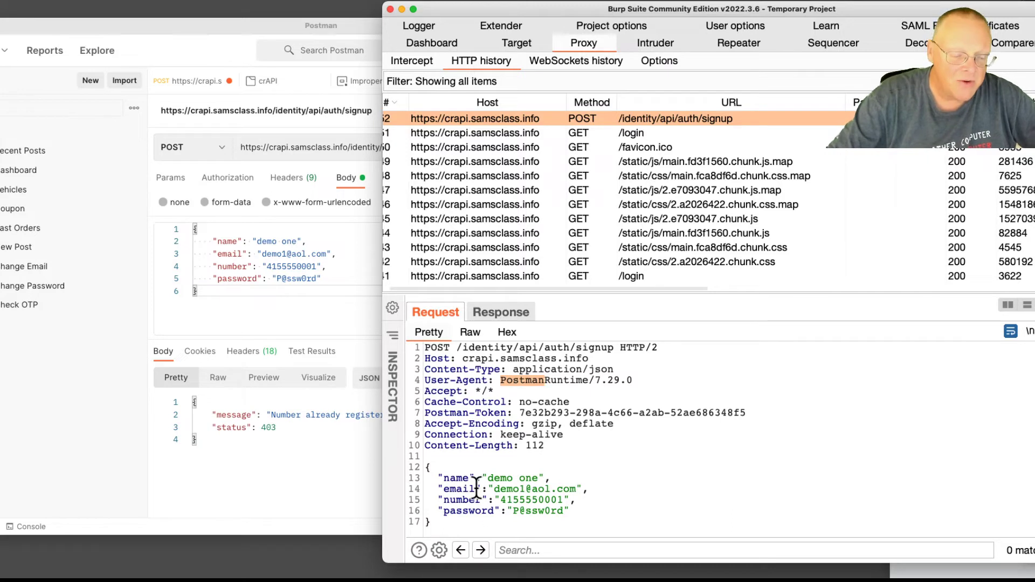
{"action": "left_click", "coordinate": [502, 311]}
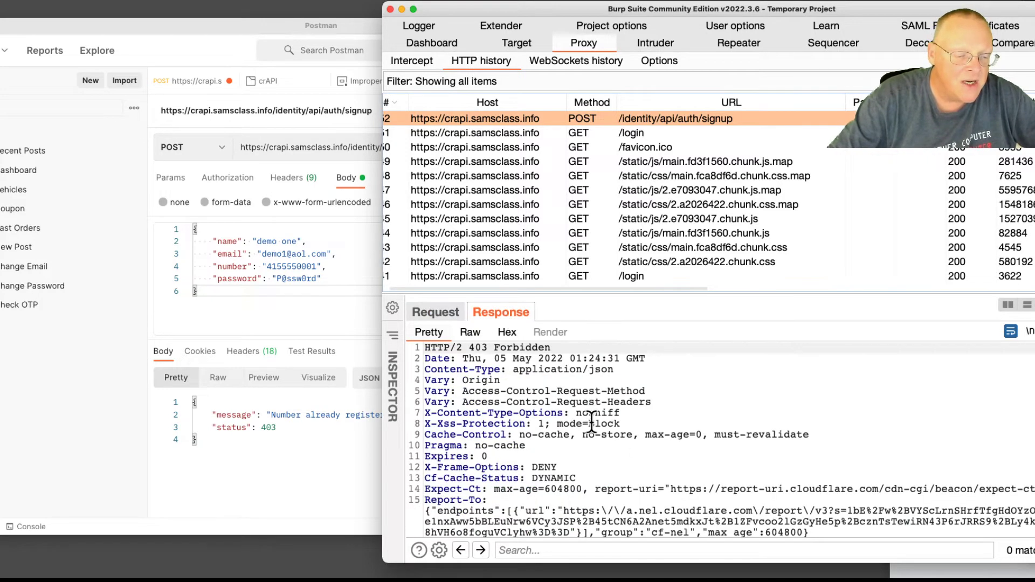
{"action": "scroll", "coordinate": [604, 434], "scroll_direction": "down", "scroll_amount": 5}
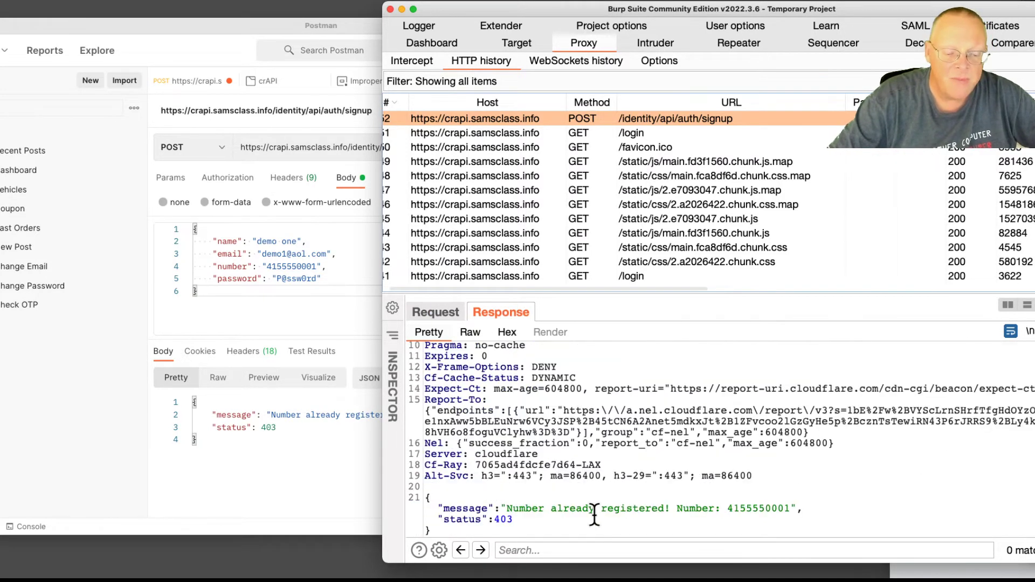
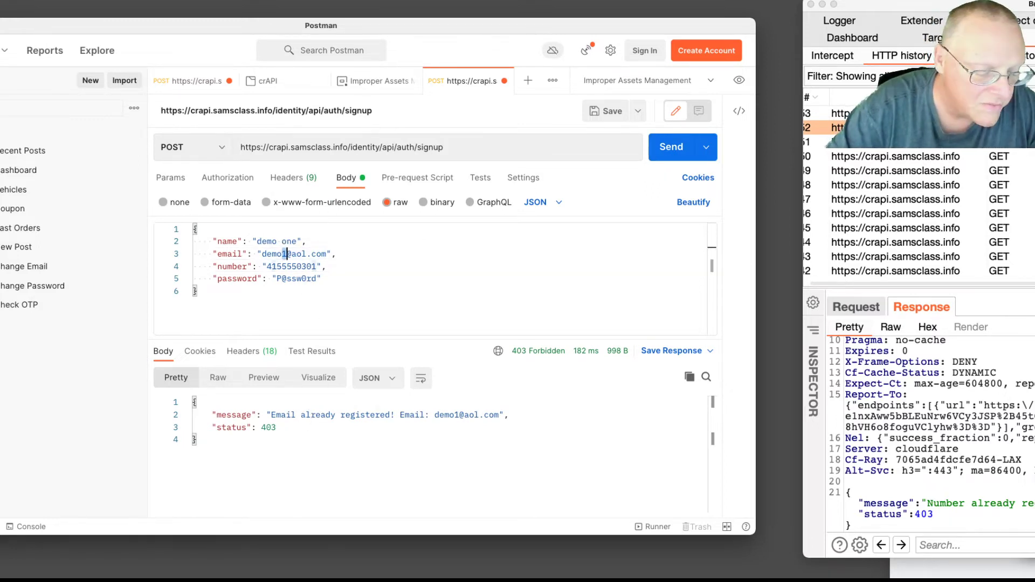
Edit the signup JSON body, adding a 2 to the email and replacing 'one' in the name
{"action": "type", "text": "2"}
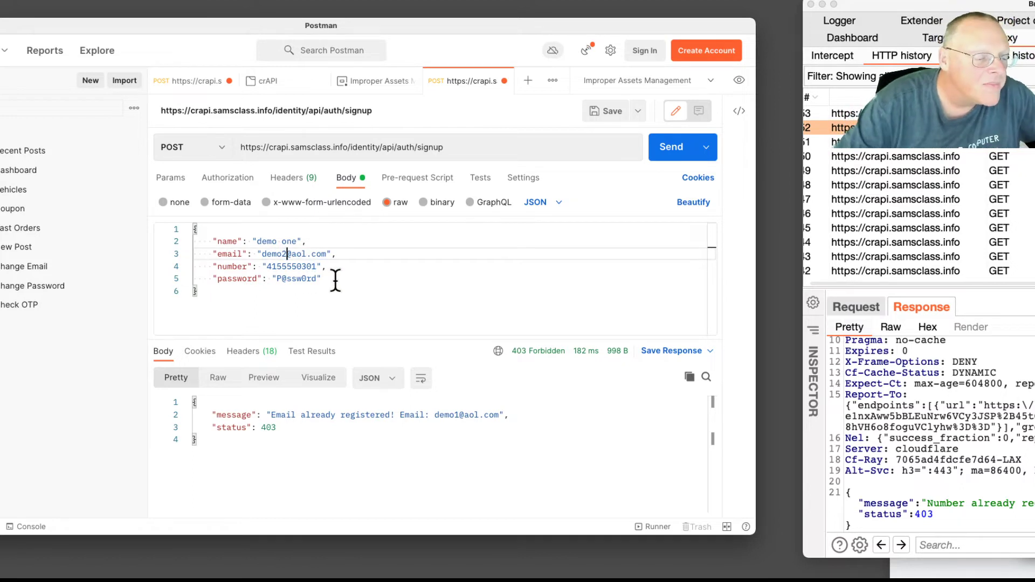
{"action": "double_click", "coordinate": [286, 241]}
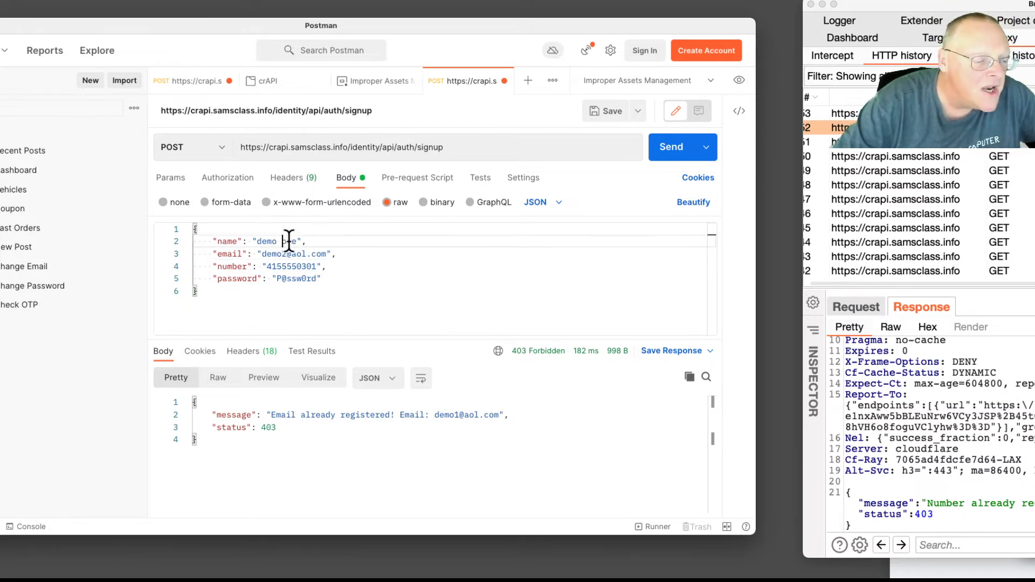
{"action": "type", "text": "tw"}
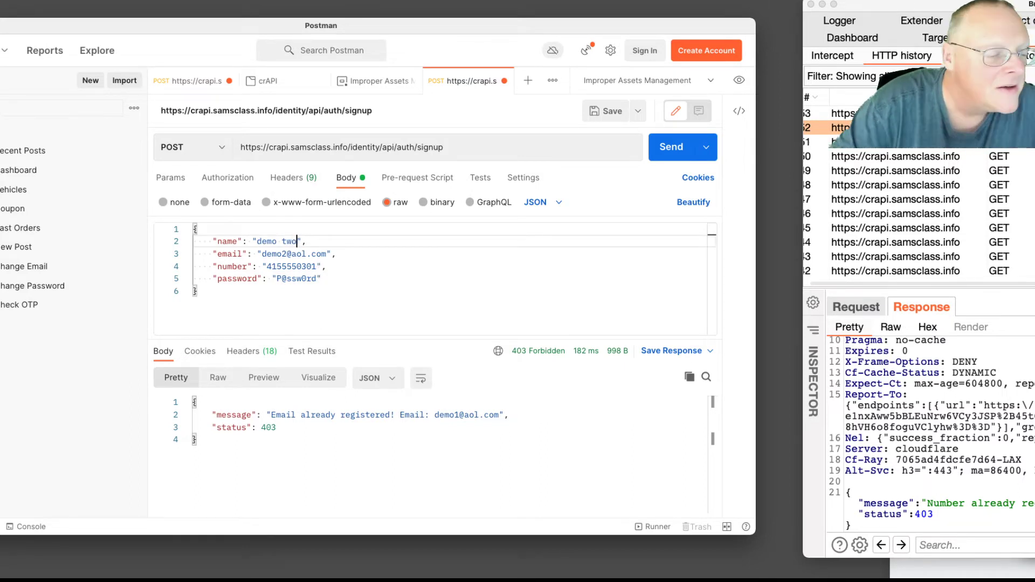
Resend the signup to get 200 'User registered successfully! Please Login.', then bring up the lab instructions
{"action": "left_click", "coordinate": [674, 149]}
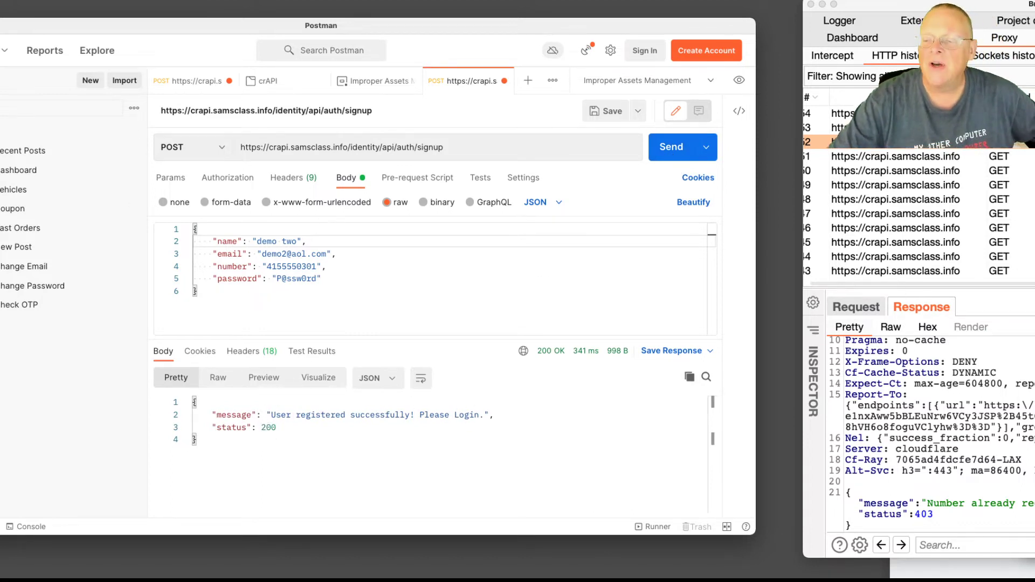
{"action": "key", "text": "super+Tab"}
{"action": "left_click_drag", "start_coordinate": [1034, 10], "coordinate": [740, 0]}
Read the lab steps down to Logging In and Getting the Bearer Token, then move the browser aside
{"action": "scroll", "coordinate": [741, 174], "scroll_direction": "down", "scroll_amount": 20}
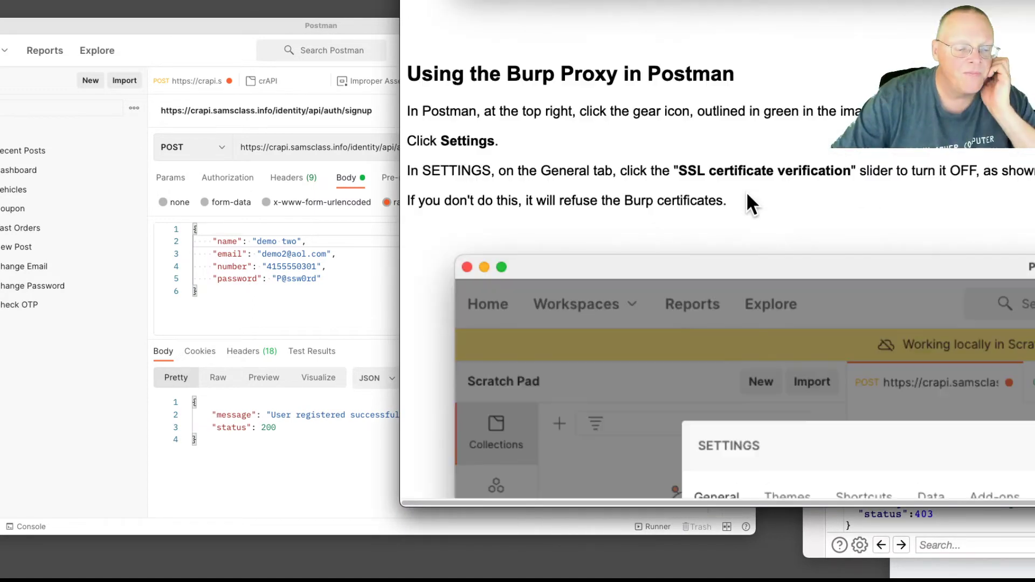
{"action": "scroll", "coordinate": [755, 204], "scroll_direction": "down", "scroll_amount": 20}
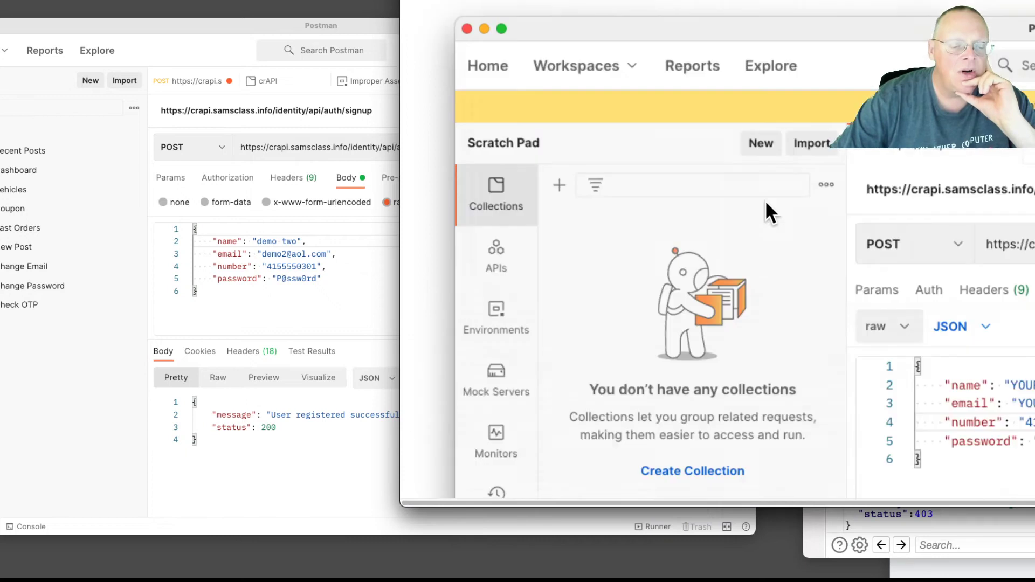
{"action": "scroll", "coordinate": [767, 203], "scroll_direction": "down", "scroll_amount": 20}
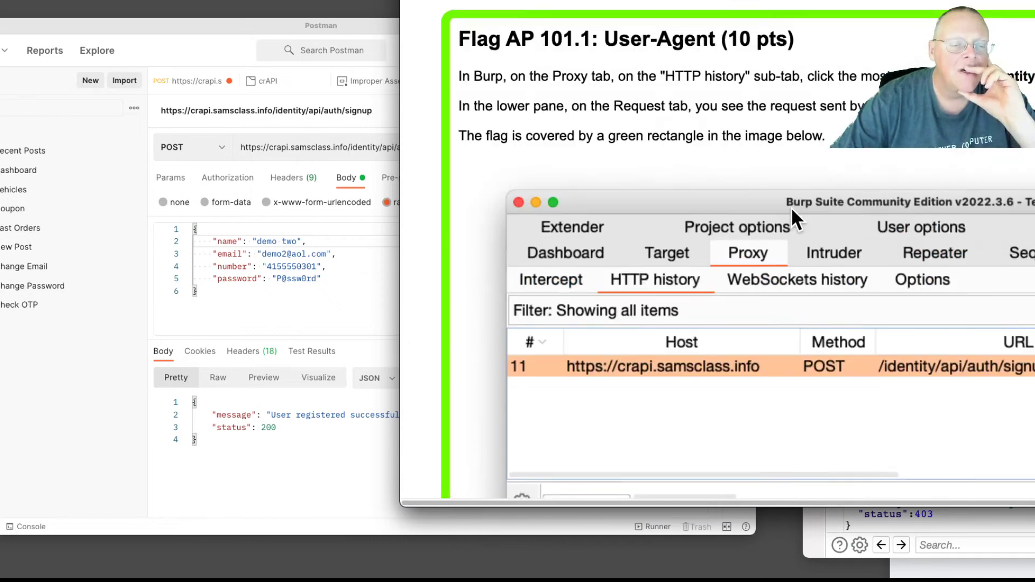
{"action": "scroll", "coordinate": [790, 207], "scroll_direction": "up", "scroll_amount": 8}
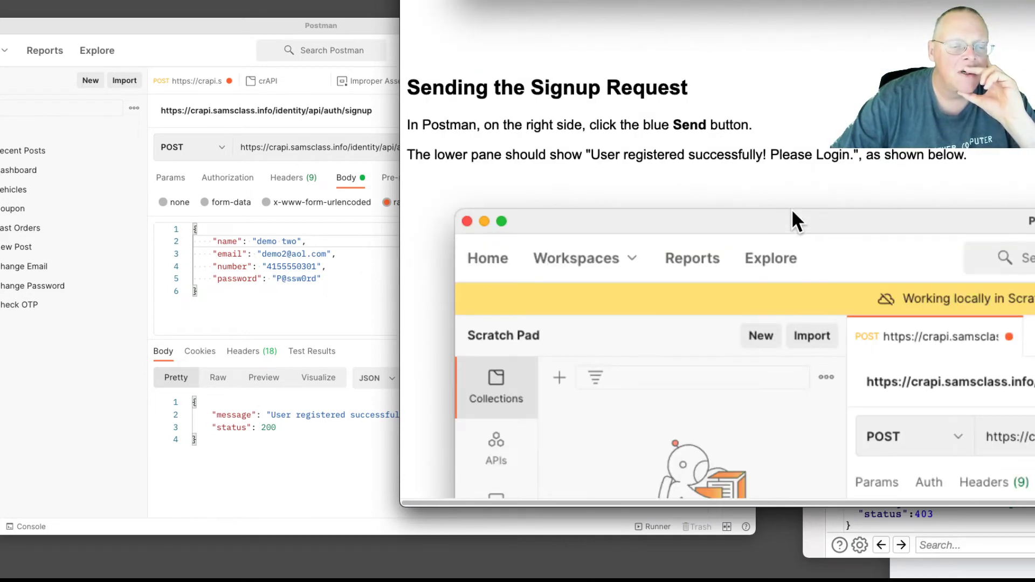
{"action": "scroll", "coordinate": [791, 209], "scroll_direction": "down", "scroll_amount": 3}
{"action": "scroll", "coordinate": [791, 208], "scroll_direction": "down", "scroll_amount": 6}
{"action": "scroll", "coordinate": [793, 209], "scroll_direction": "down", "scroll_amount": 10}
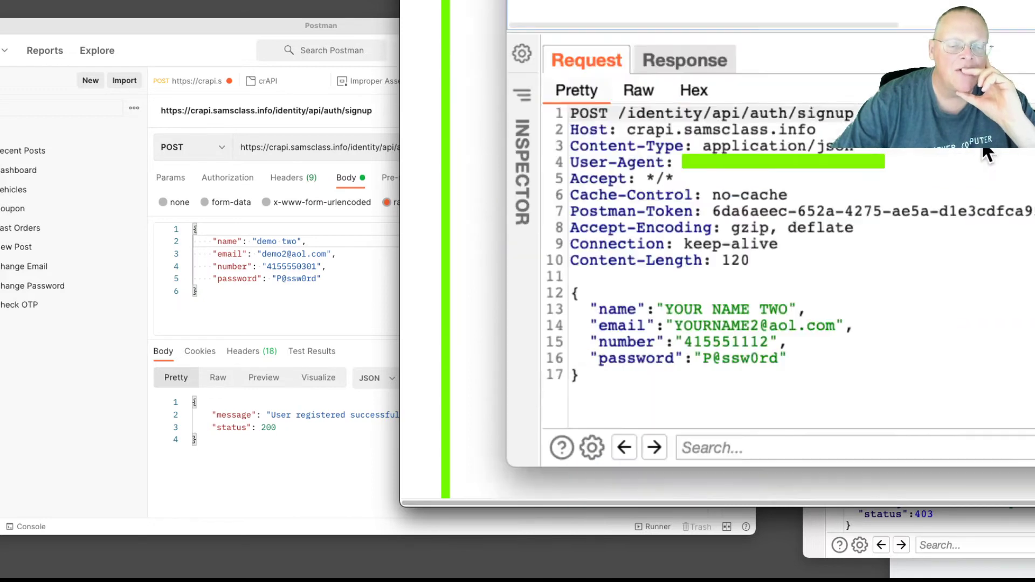
{"action": "scroll", "coordinate": [982, 149], "scroll_direction": "down", "scroll_amount": 5}
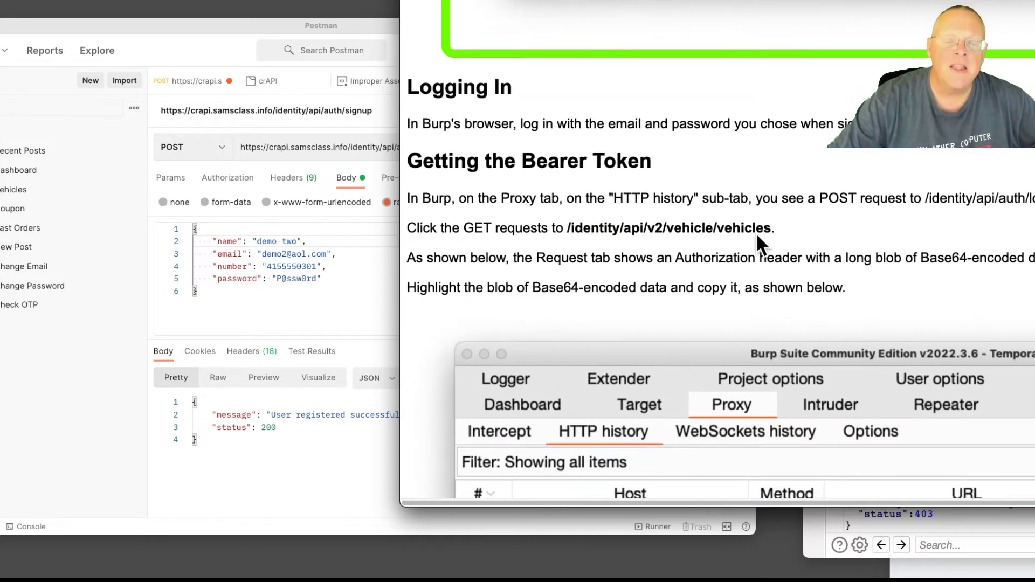
{"action": "left_click_drag", "start_coordinate": [808, 0], "coordinate": [1032, 10]}
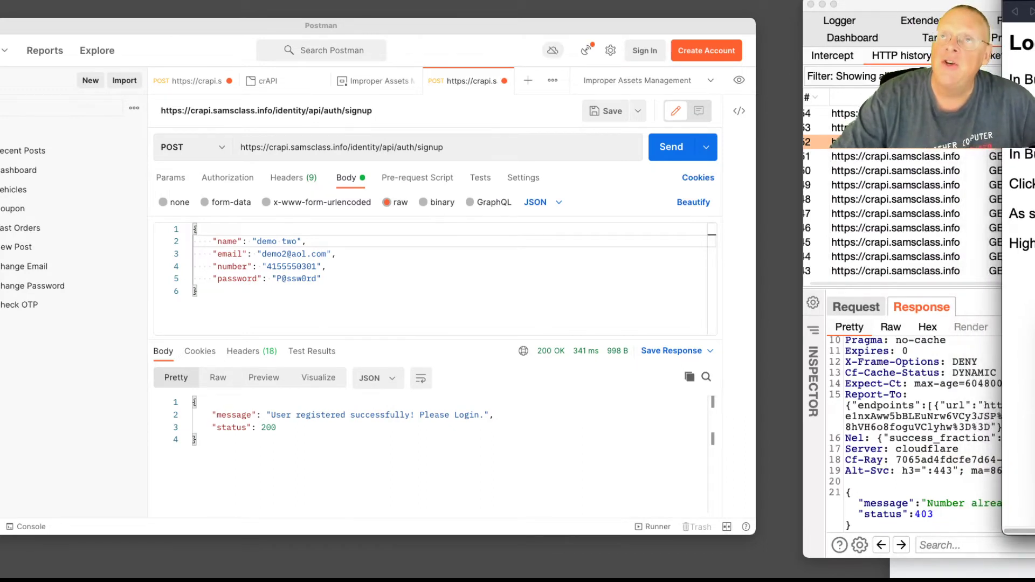
Push the instructions off-screen, widen Burp's HTTP history over Postman, and bring the crAPI login page forward
{"action": "left_click_drag", "start_coordinate": [1023, 11], "coordinate": [1034, 11]}
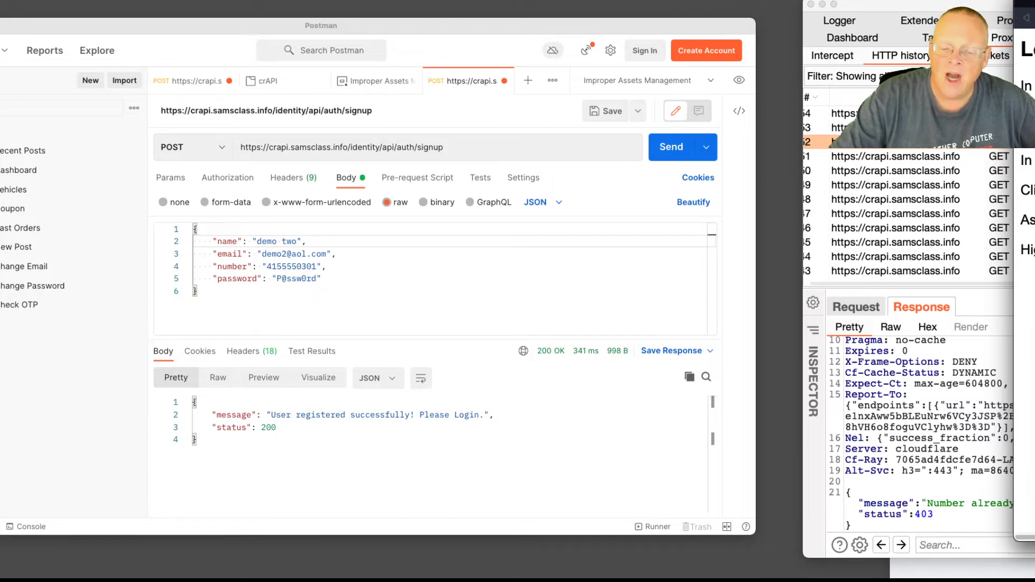
{"action": "left_click_drag", "start_coordinate": [1028, 545], "coordinate": [1034, 545]}
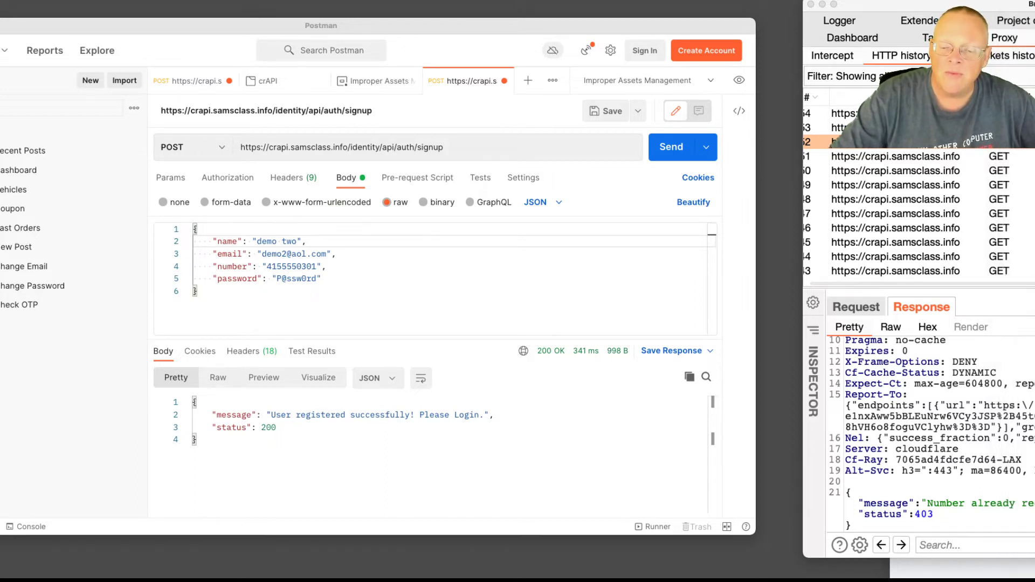
{"action": "left_click_drag", "start_coordinate": [1031, 5], "coordinate": [279, 2]}
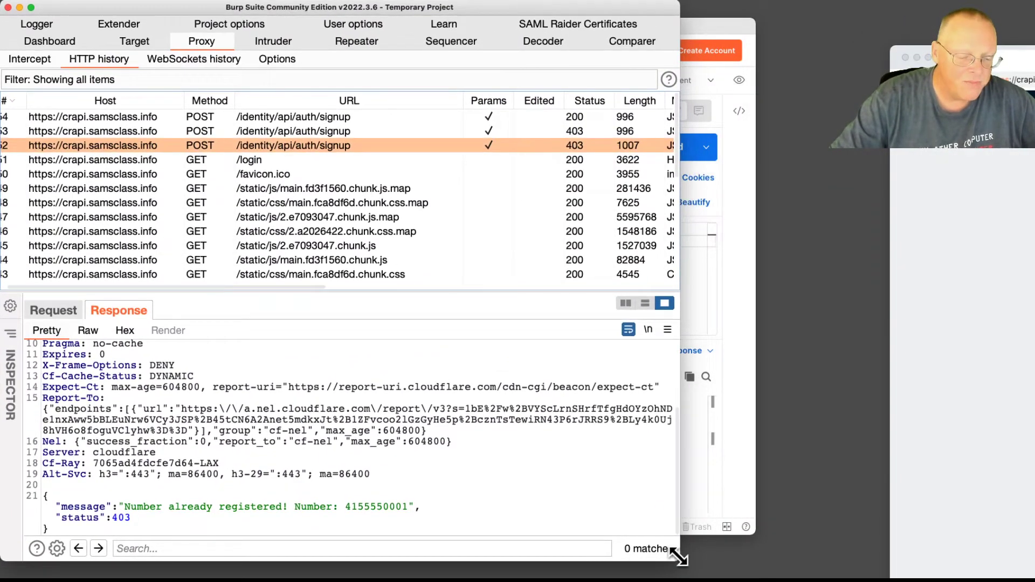
{"action": "left_click_drag", "start_coordinate": [786, 561], "coordinate": [796, 562]}
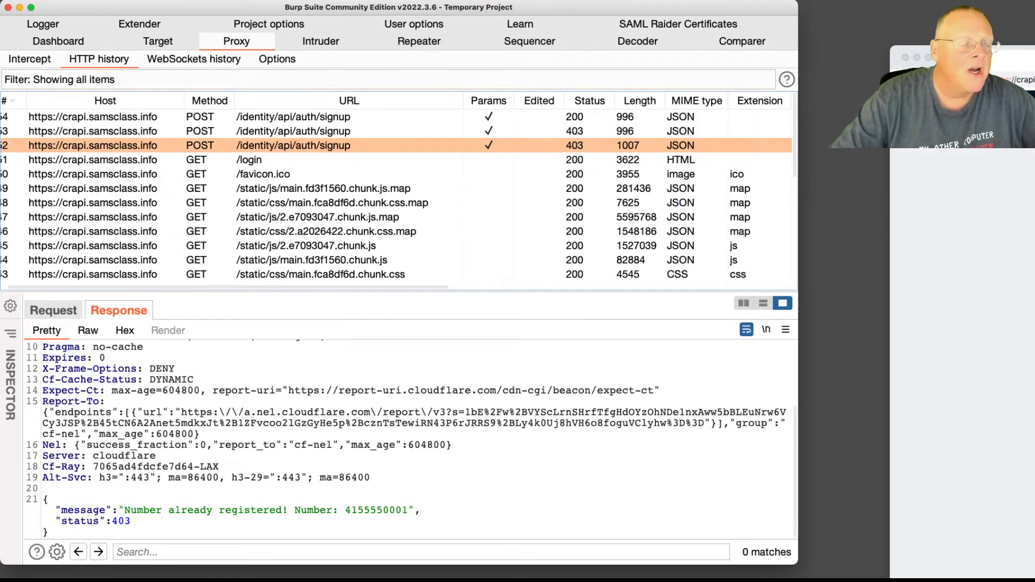
{"action": "left_click_drag", "start_coordinate": [916, 54], "coordinate": [400, 12]}
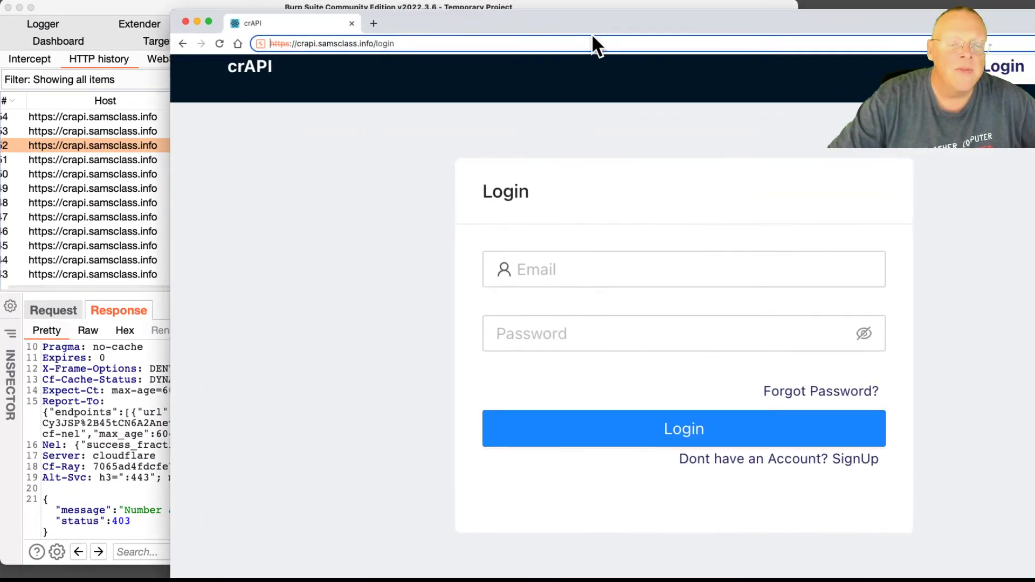
Log in to crAPI with the newly registered account's email and password
{"action": "left_click_drag", "start_coordinate": [1034, 9], "coordinate": [944, 114]}
{"action": "left_click_drag", "start_coordinate": [823, 123], "coordinate": [756, 29]}
{"action": "left_click", "coordinate": [455, 226]}
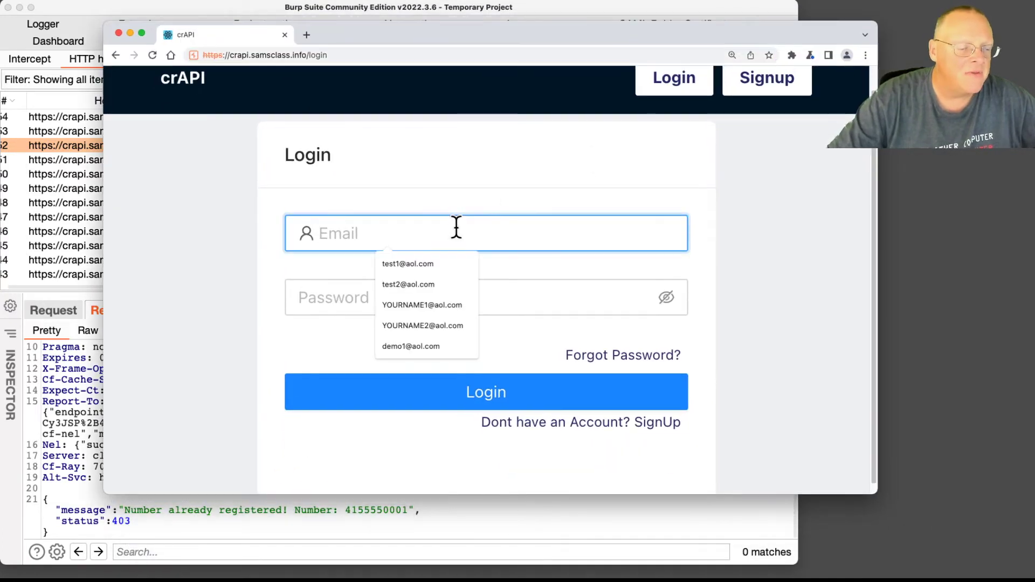
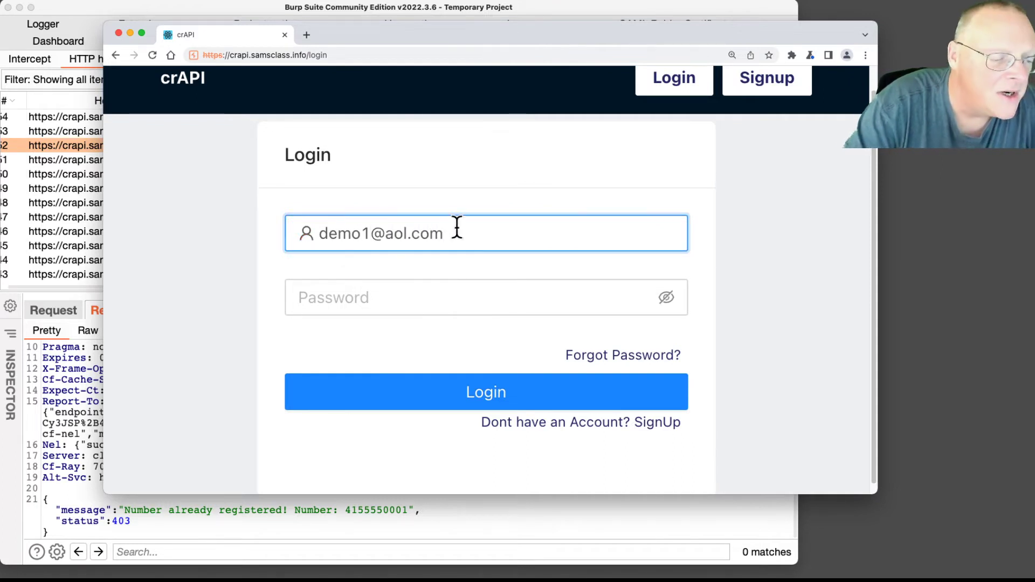
{"action": "left_click", "coordinate": [394, 299]}
{"action": "type", "text": "Demo123"}
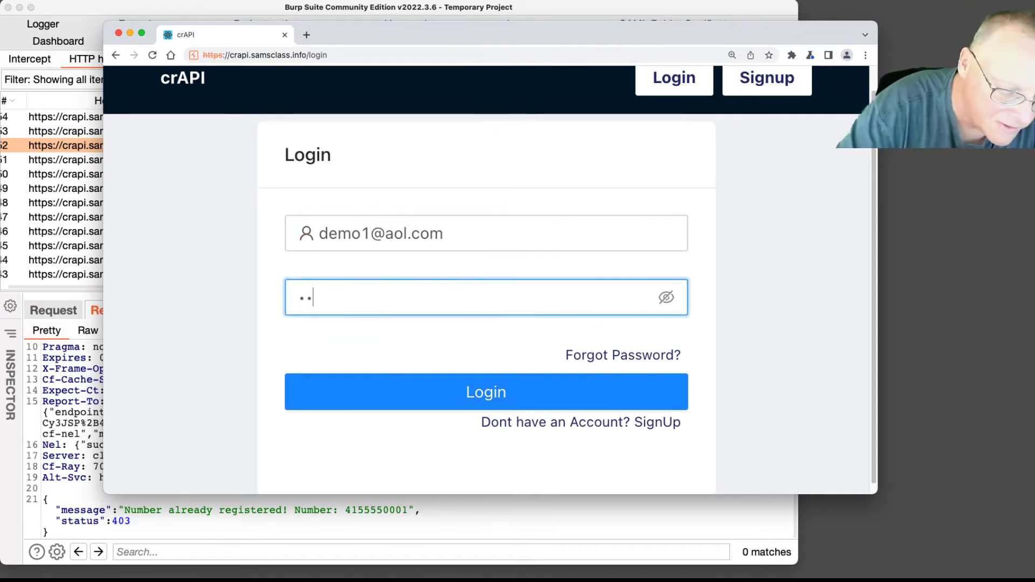
{"action": "type", "text": "!"}
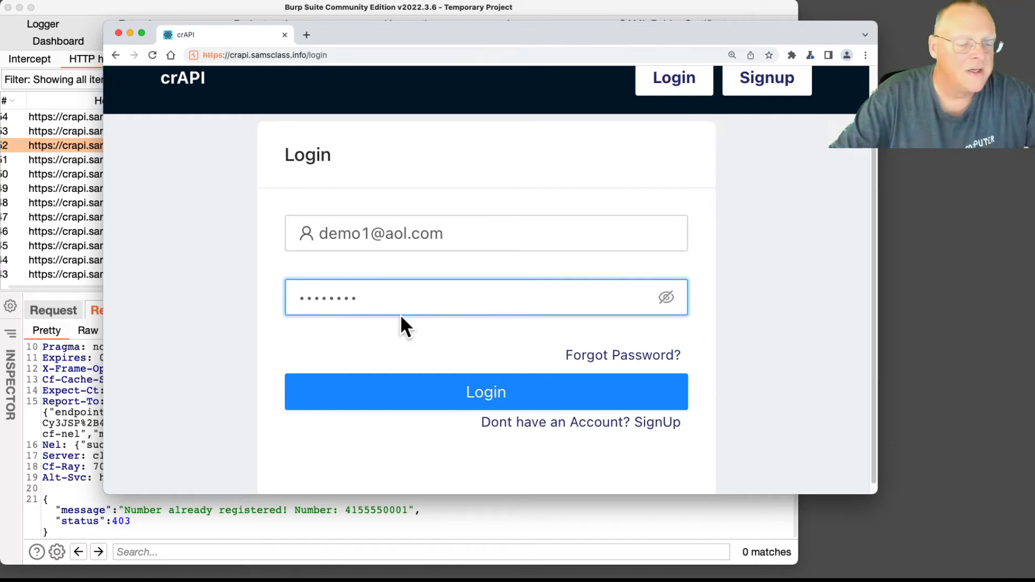
{"action": "left_click", "coordinate": [405, 403]}
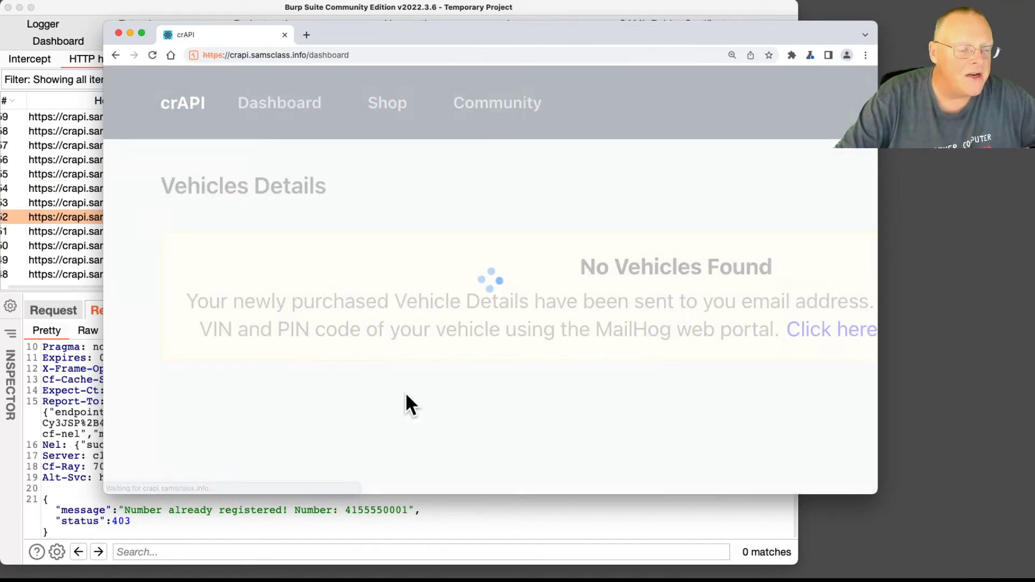
In Burp, inspect the login POST's Bearer token response, its request, and the dashboard GET's Authorization header
{"action": "left_click_drag", "start_coordinate": [303, 26], "coordinate": [1034, 35]}
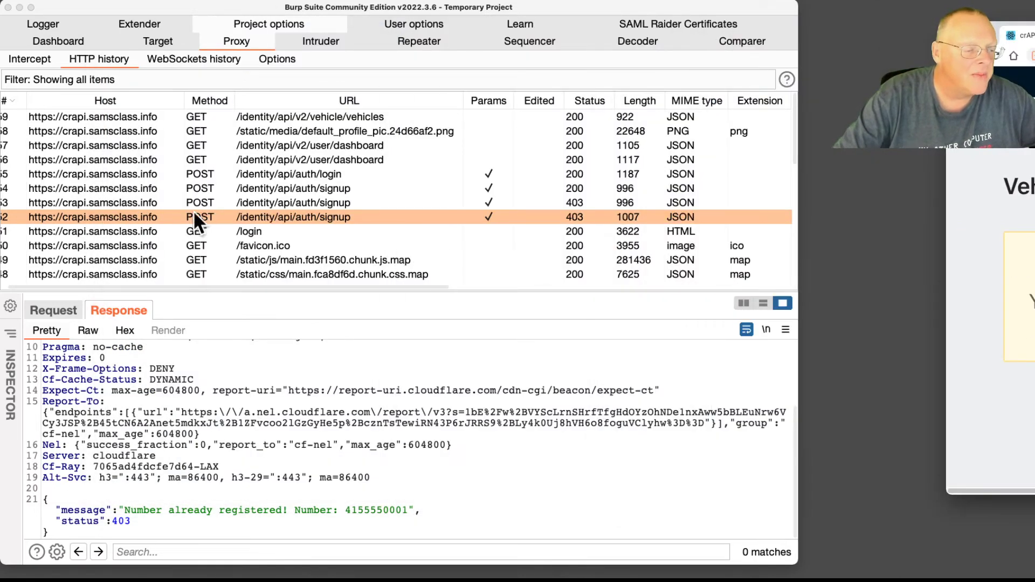
{"action": "left_click", "coordinate": [322, 173]}
{"action": "scroll", "coordinate": [190, 357], "scroll_direction": "down", "scroll_amount": 5}
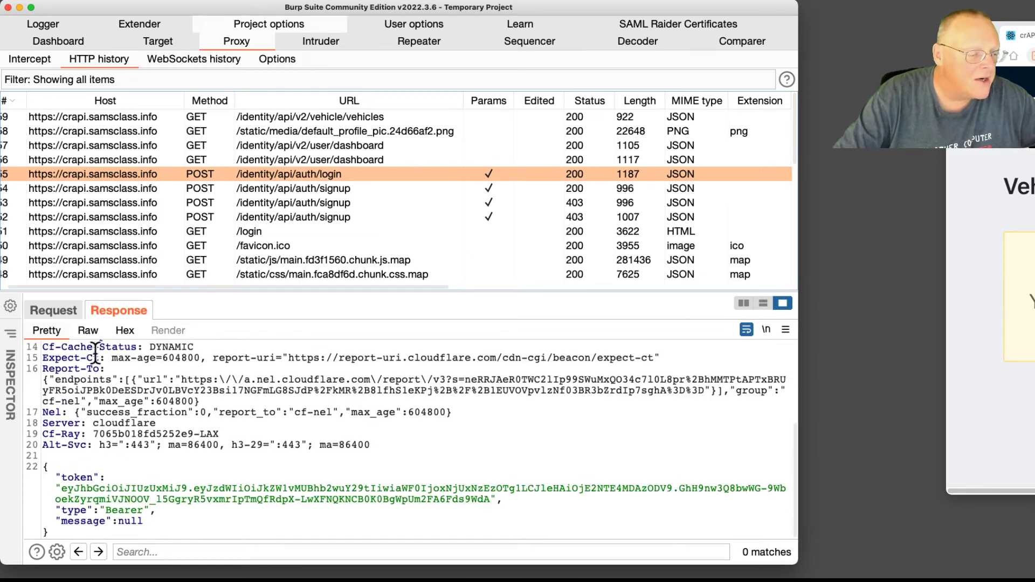
{"action": "left_click", "coordinate": [71, 309]}
{"action": "scroll", "coordinate": [173, 431], "scroll_direction": "down", "scroll_amount": 3}
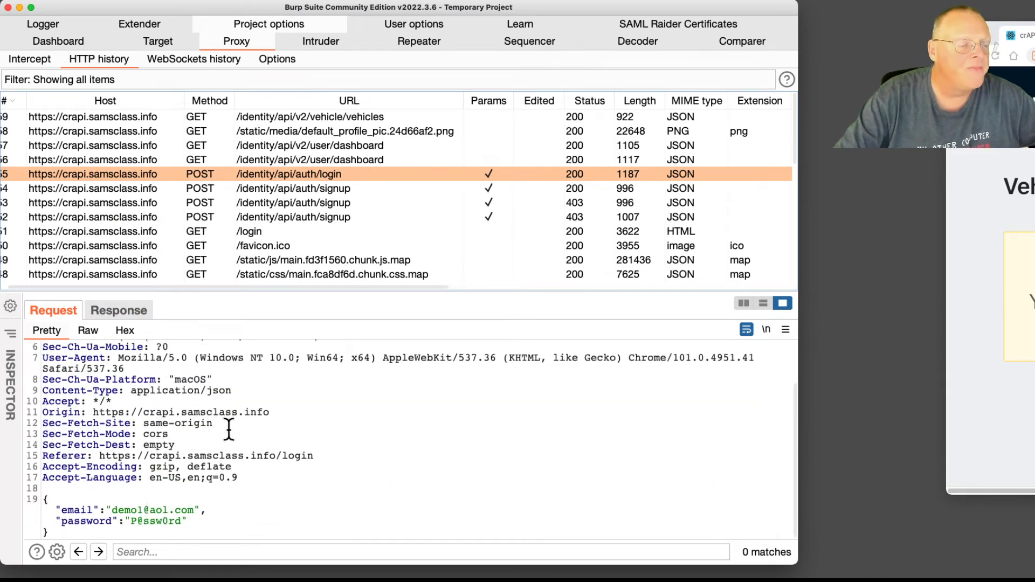
{"action": "left_click", "coordinate": [339, 159]}
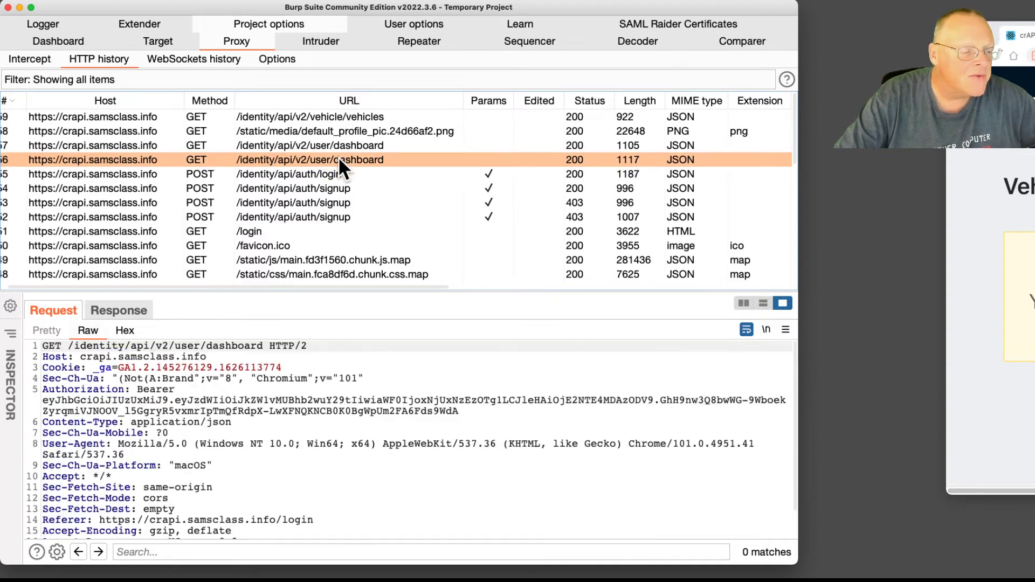
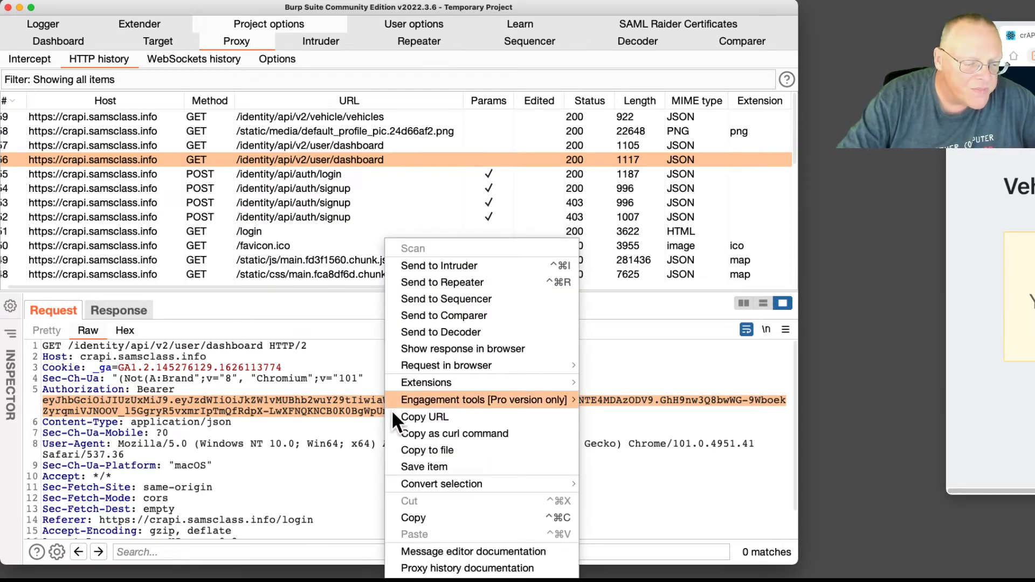
Copy the Bearer token from the dashboard request's Authorization header to the clipboard
{"action": "left_click", "coordinate": [418, 517]}
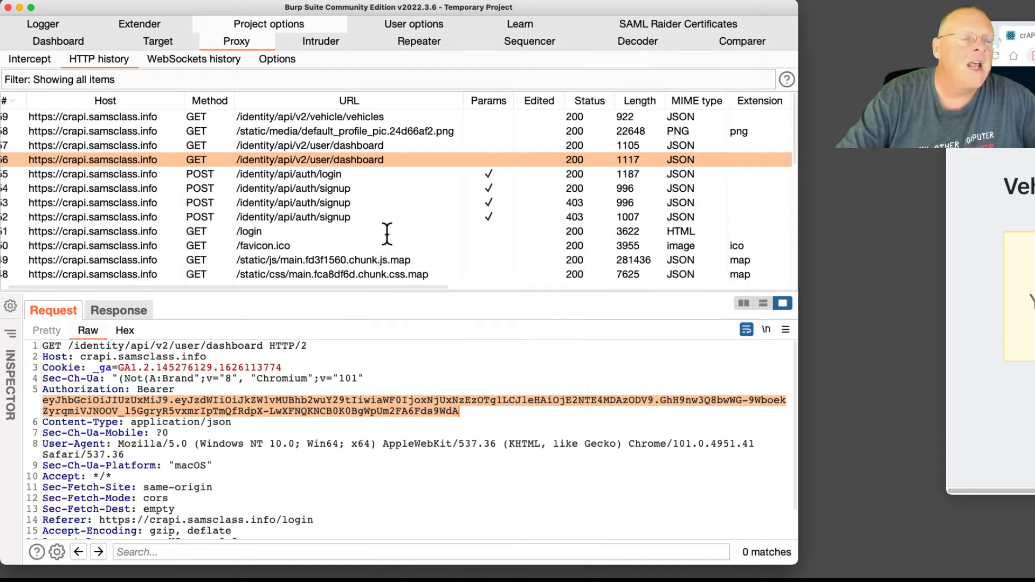
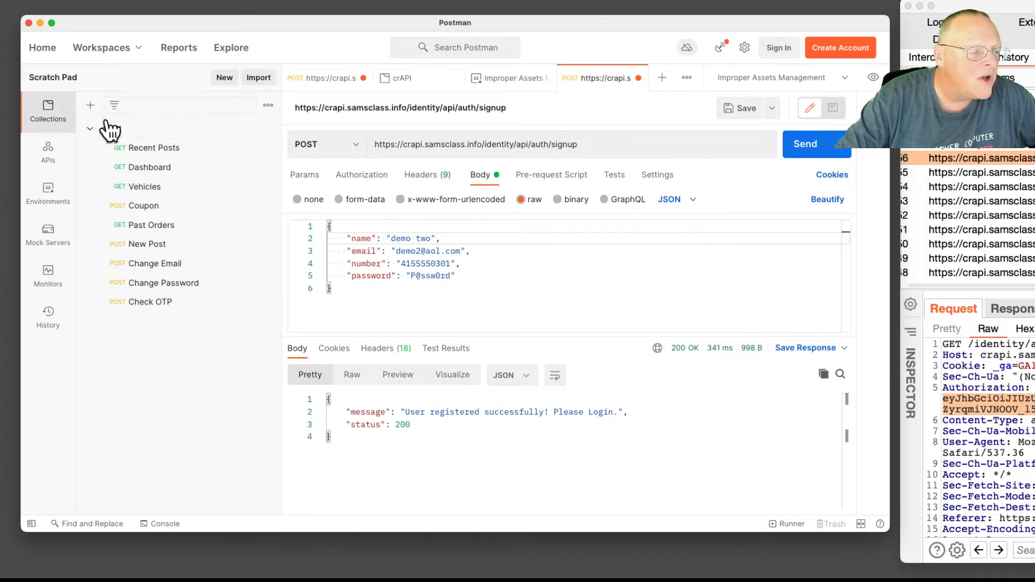
Create a new empty collection and name it 'Demo'
{"action": "left_click", "coordinate": [90, 106]}
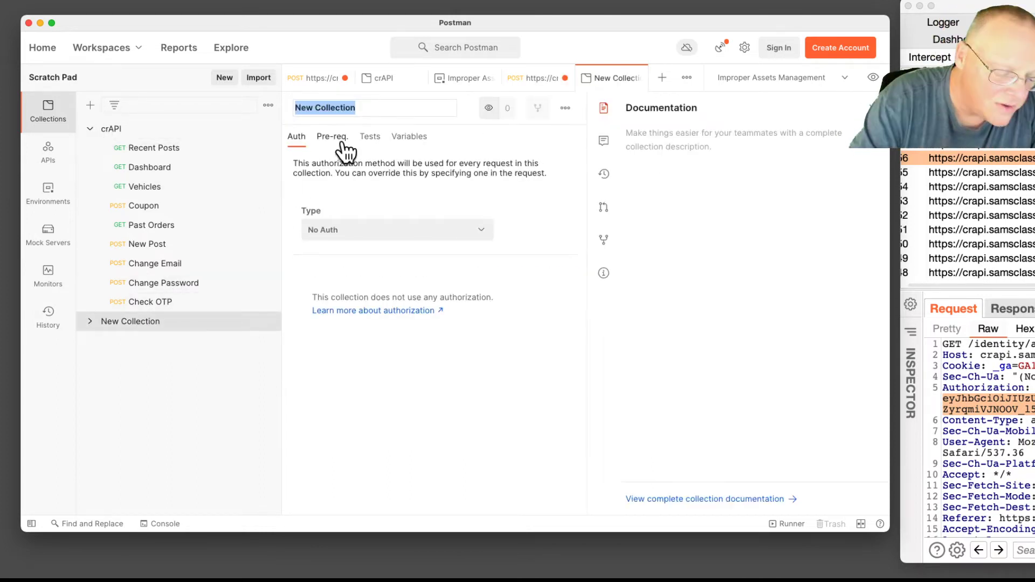
{"action": "type", "text": "Demo"}
{"action": "key", "text": "Return"}
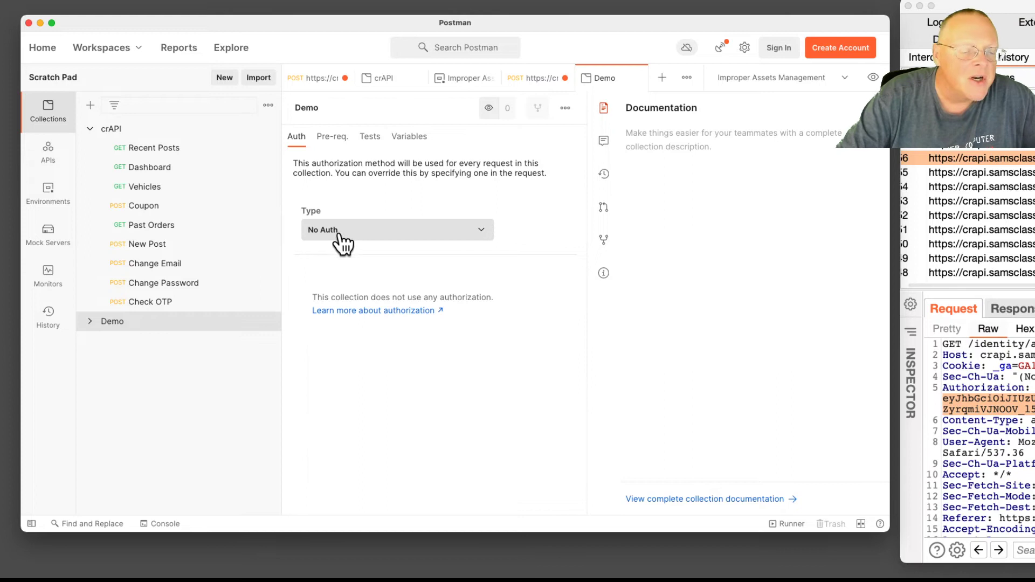
Set the Demo collection's authorization type to Bearer Token, ready to enter the token
{"action": "left_click", "coordinate": [484, 231]}
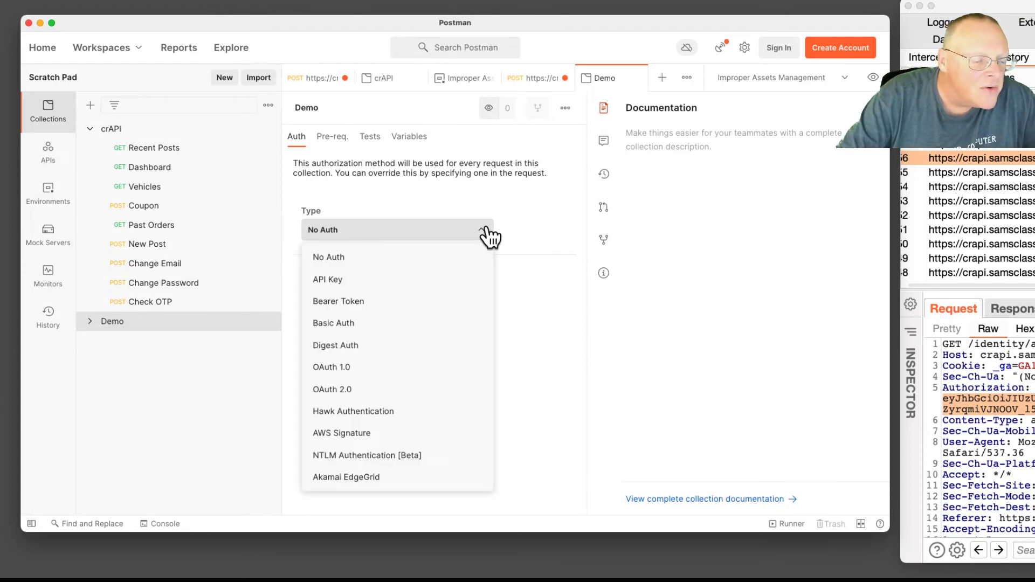
{"action": "left_click", "coordinate": [411, 301]}
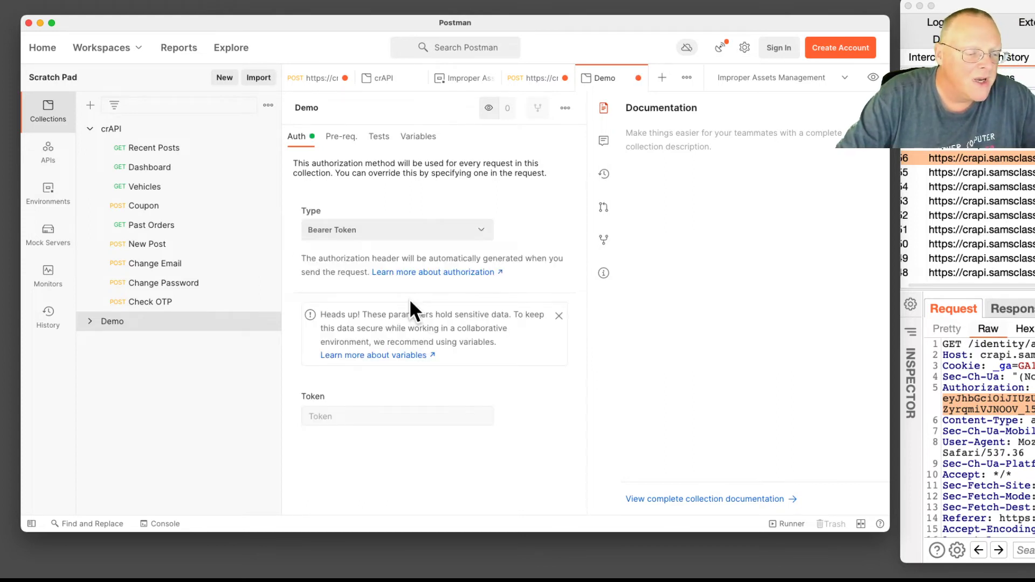
{"action": "left_click", "coordinate": [344, 415]}
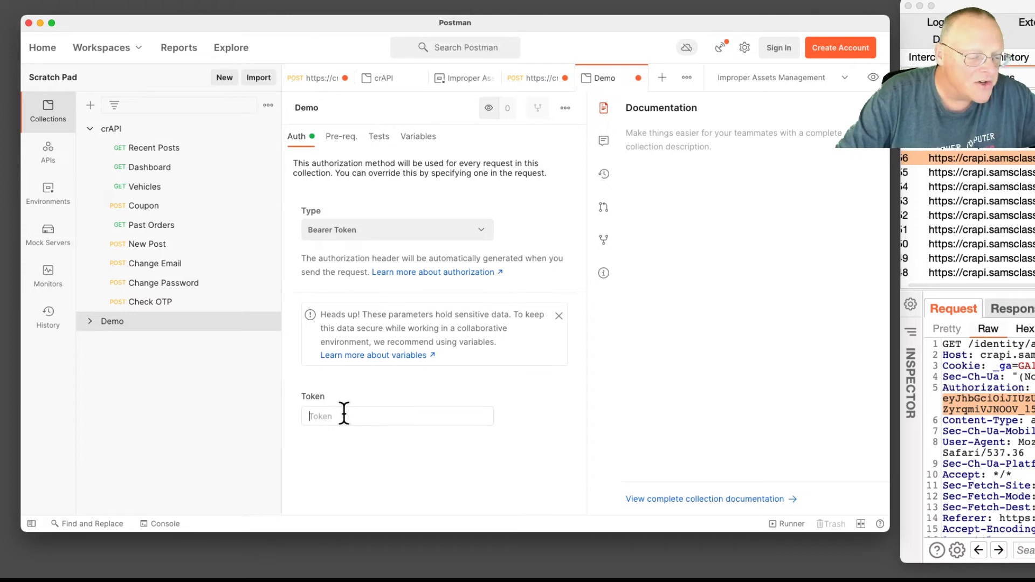
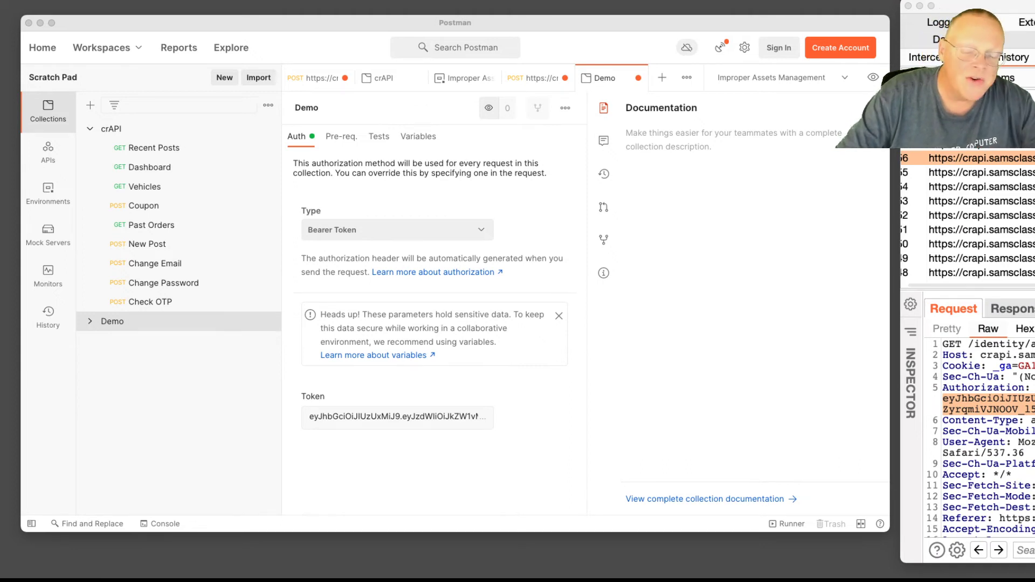
Switch from Postman to the Chromium window showing the crAPI vehicle dashboard
{"action": "key", "text": "super+Tab"}
{"action": "key", "text": "super+Tab"}
{"action": "key", "text": "super+Tab"}
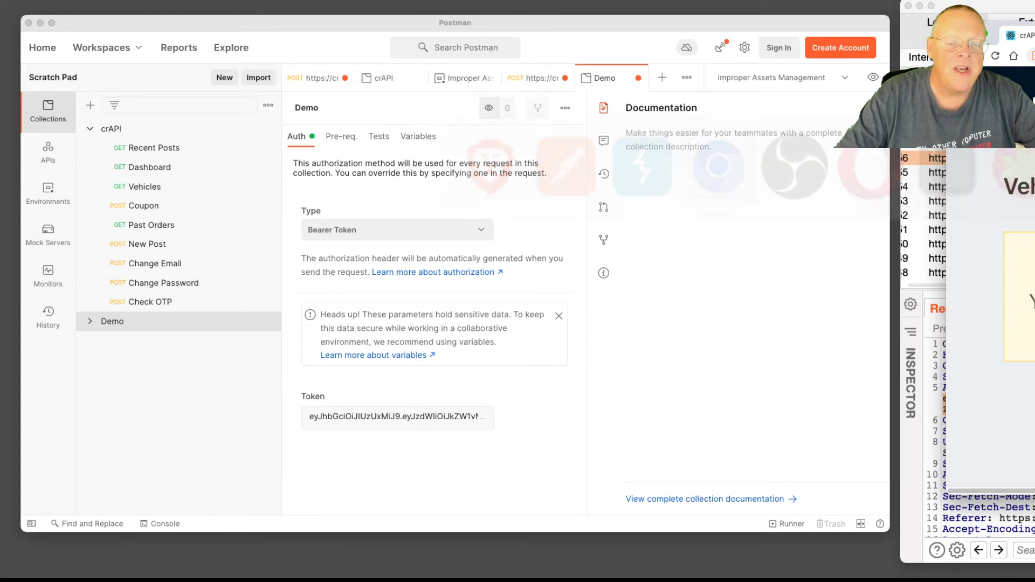
{"action": "left_click_drag", "start_coordinate": [1008, 35], "coordinate": [309, 26]}
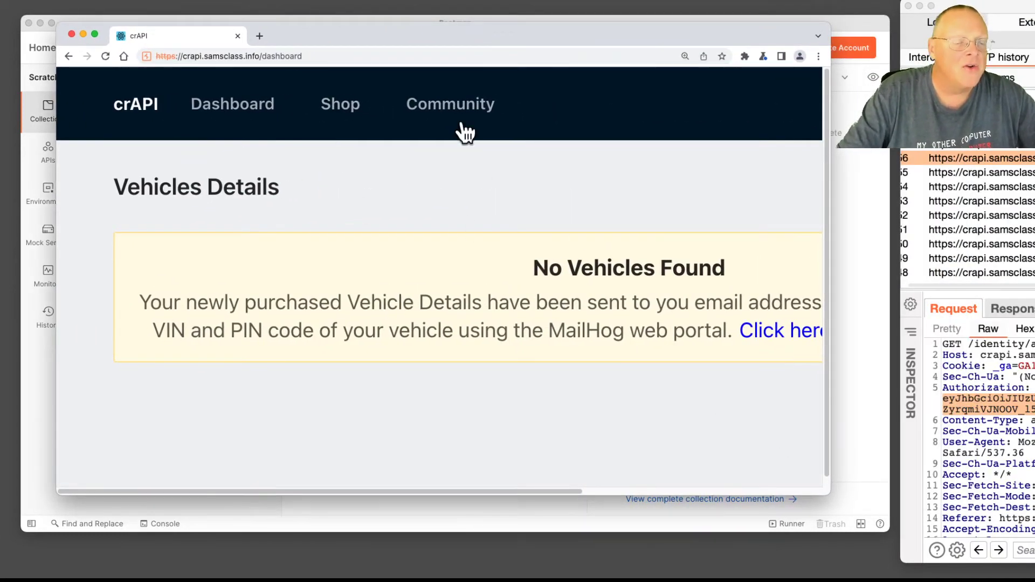
Go to the crAPI Community forum, zoom out and widen the browser, and start a New Post
{"action": "left_click", "coordinate": [461, 110]}
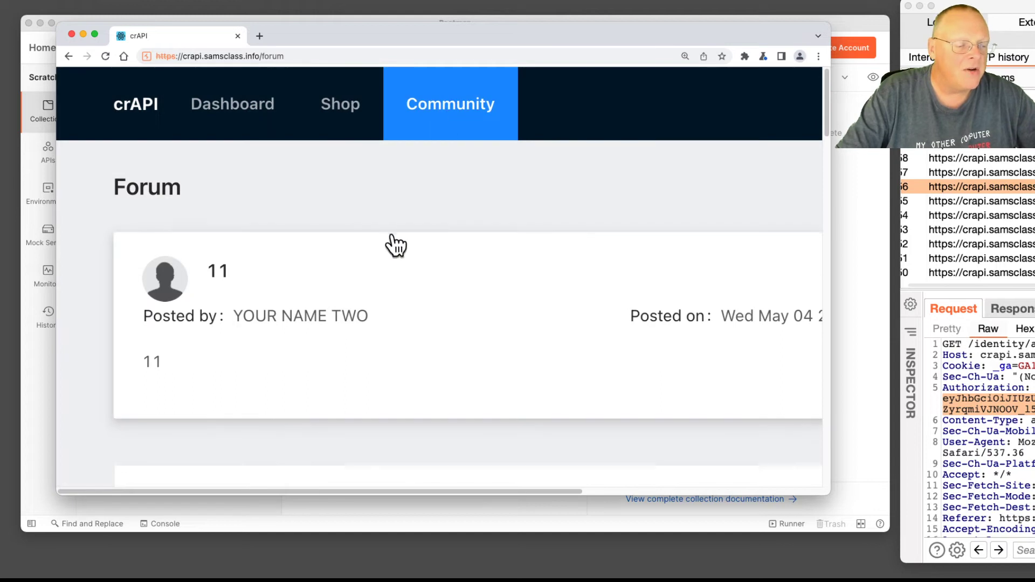
{"action": "scroll", "coordinate": [415, 348], "scroll_direction": "down", "scroll_amount": 5}
{"action": "left_click_drag", "start_coordinate": [828, 156], "coordinate": [817, 79]}
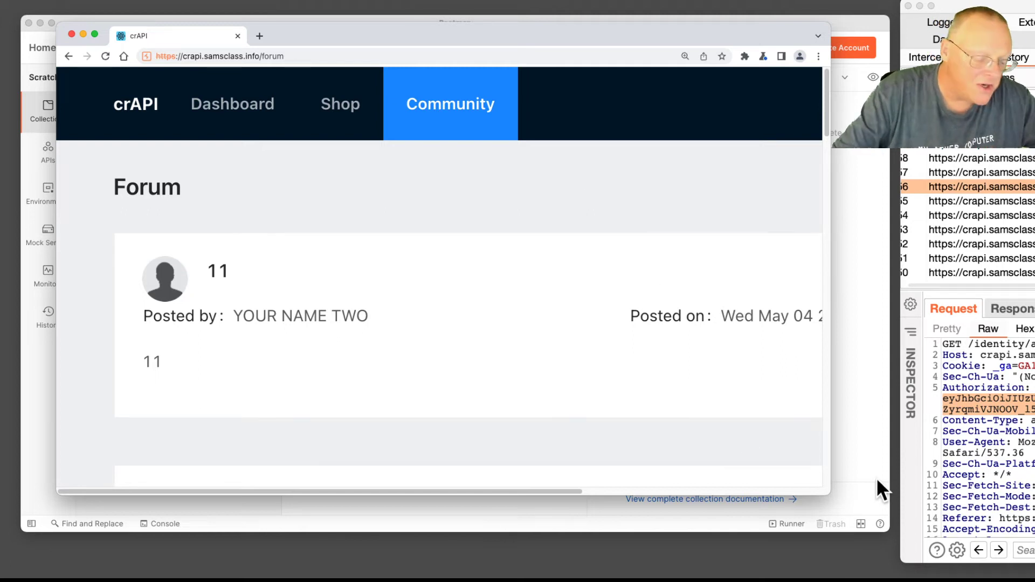
{"action": "key", "text": "super+minus"}
{"action": "key", "text": "super+minus"}
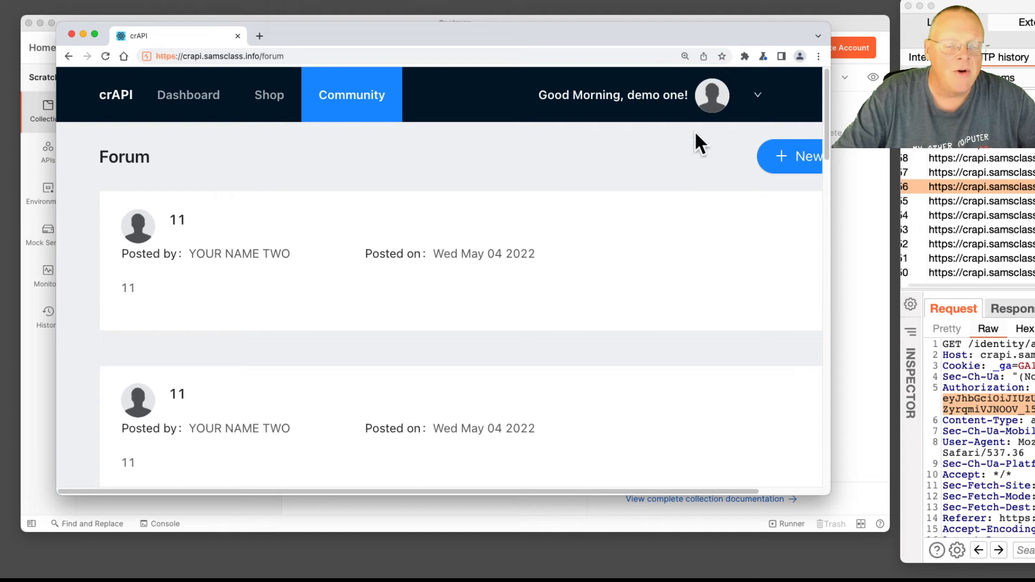
{"action": "left_click_drag", "start_coordinate": [830, 223], "coordinate": [889, 215]}
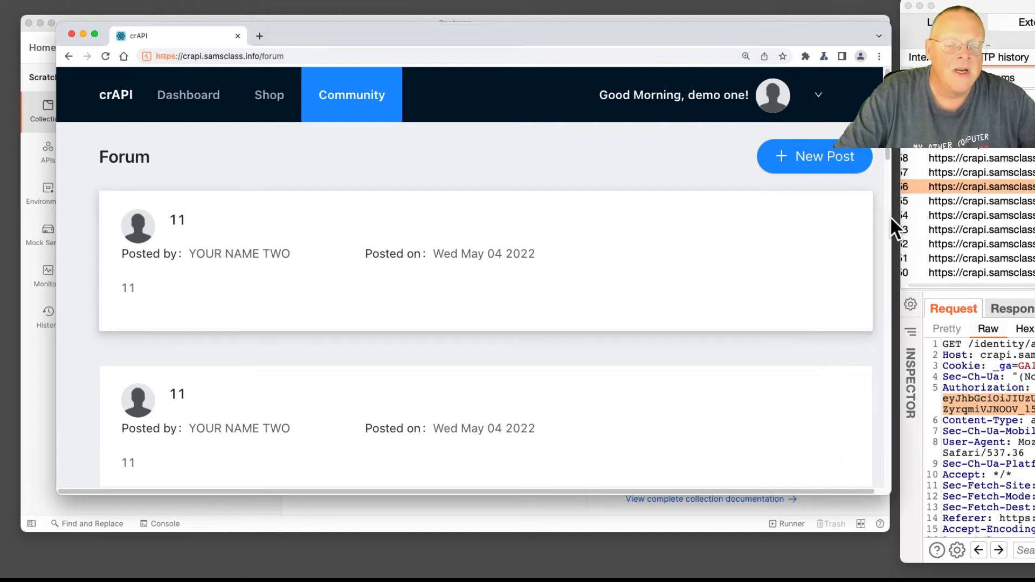
{"action": "left_click", "coordinate": [843, 170]}
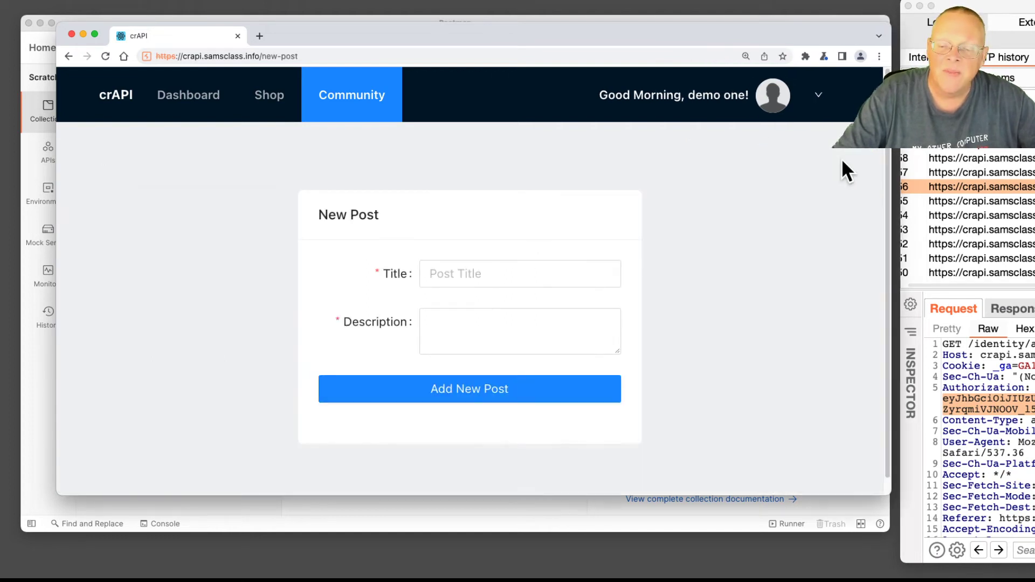
Publish a crAPI post with title 'demo' and description 'demo', then bring Burp Suite forward
{"action": "left_click", "coordinate": [538, 275]}
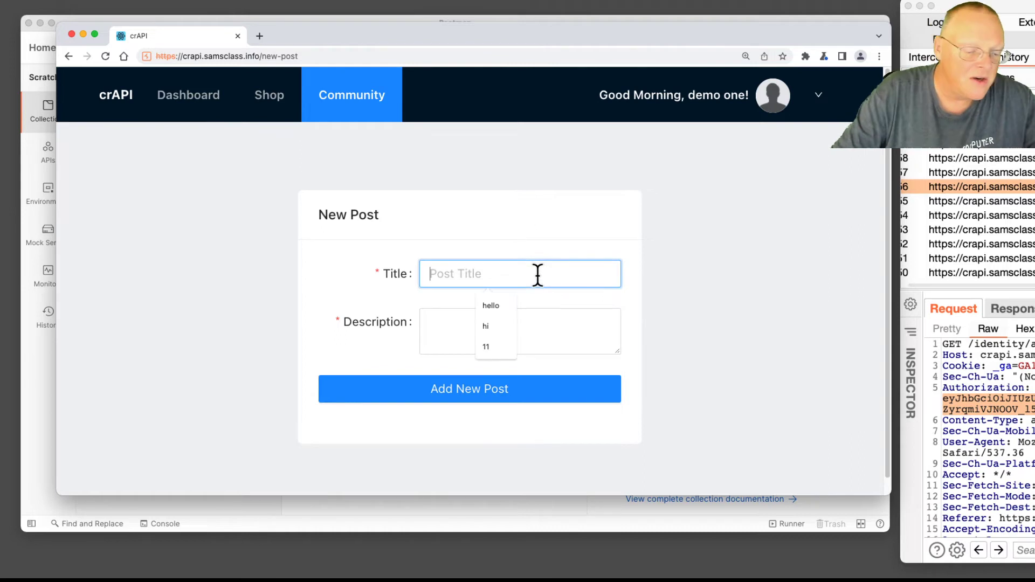
{"action": "type", "text": "demo"}
{"action": "key", "text": "Tab"}
{"action": "type", "text": "demo"}
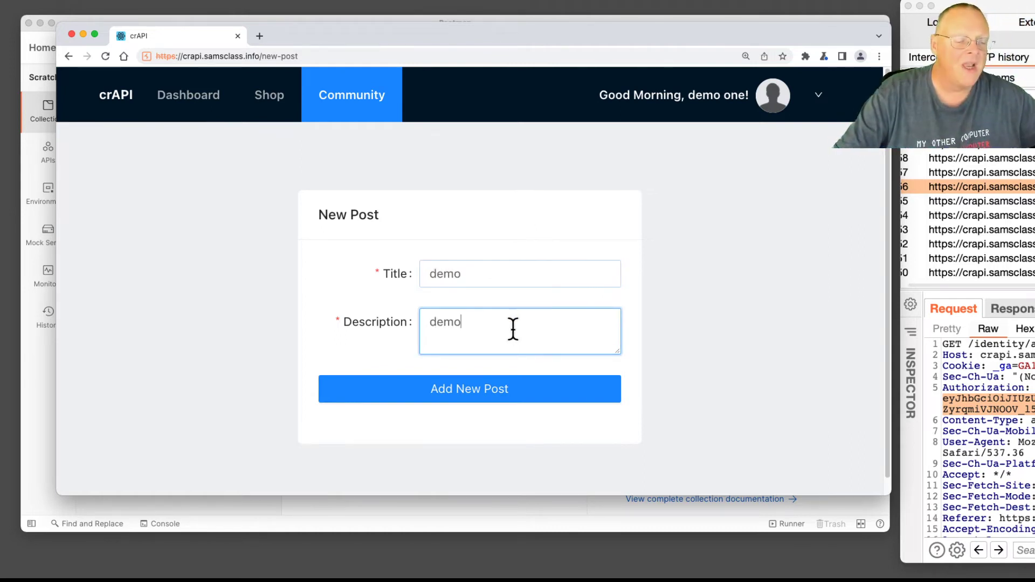
{"action": "left_click", "coordinate": [496, 388]}
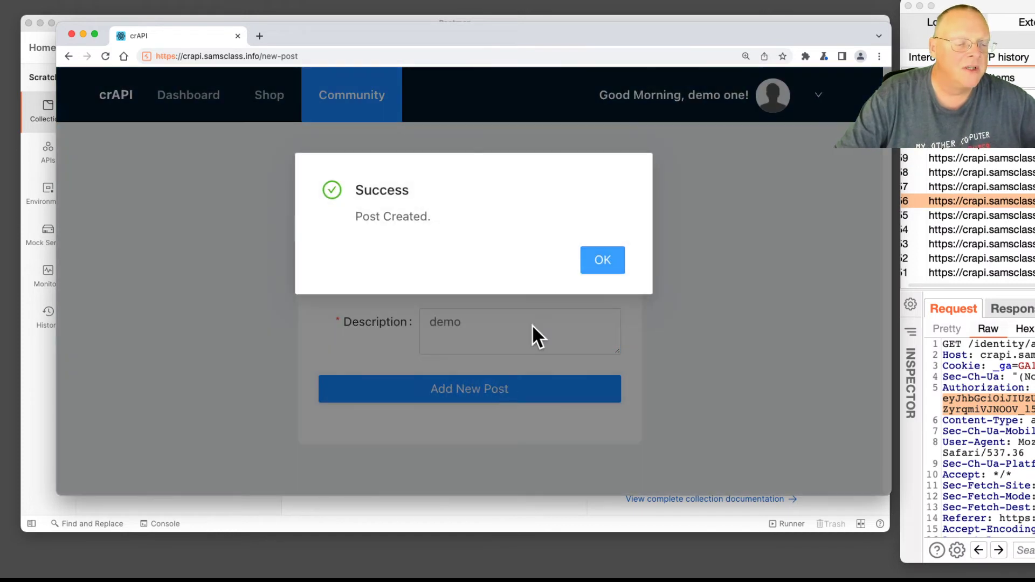
{"action": "left_click_drag", "start_coordinate": [1024, 5], "coordinate": [281, 3]}
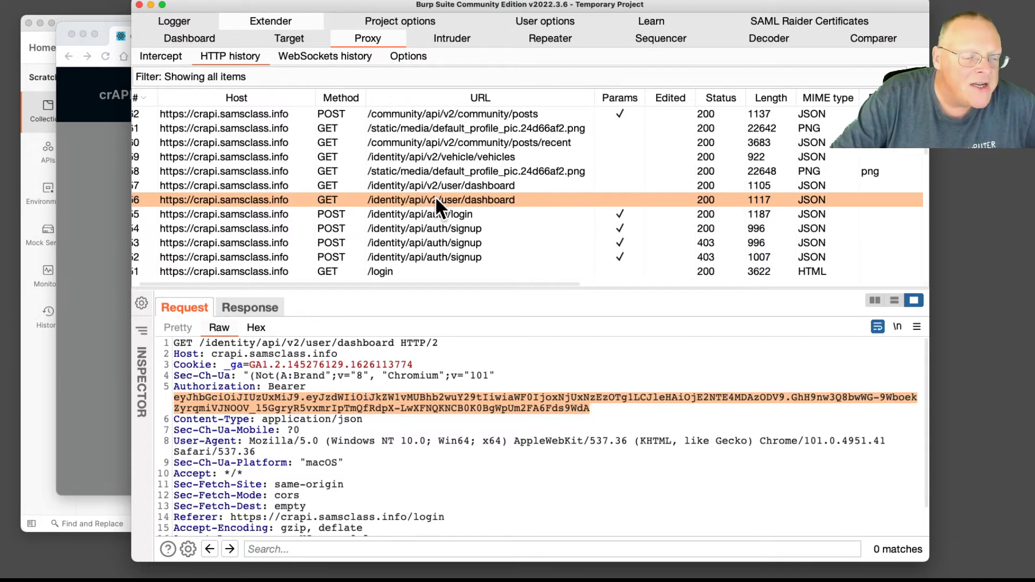
Inspect the captured POST /community/api/v2/community/posts request with its Bearer header and demo JSON body
{"action": "left_click", "coordinate": [450, 110]}
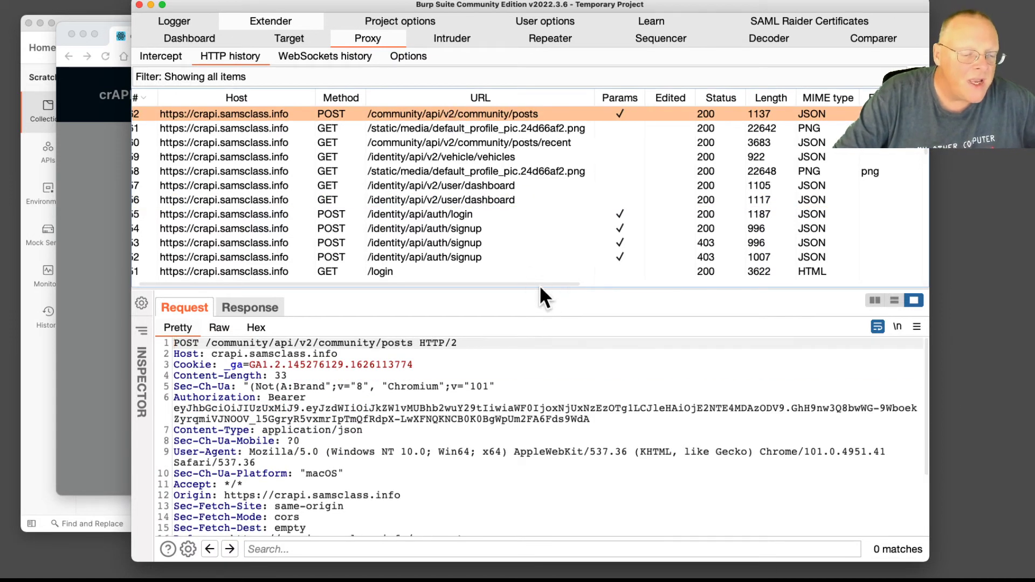
{"action": "left_click_drag", "start_coordinate": [538, 289], "coordinate": [547, 162]}
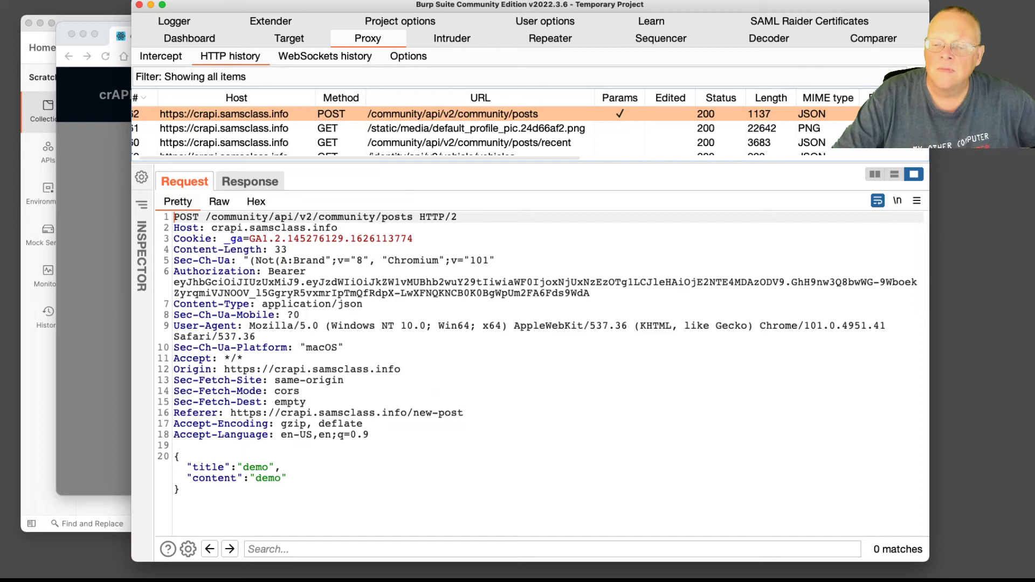
{"action": "left_click_drag", "start_coordinate": [480, 2], "coordinate": [851, 12]}
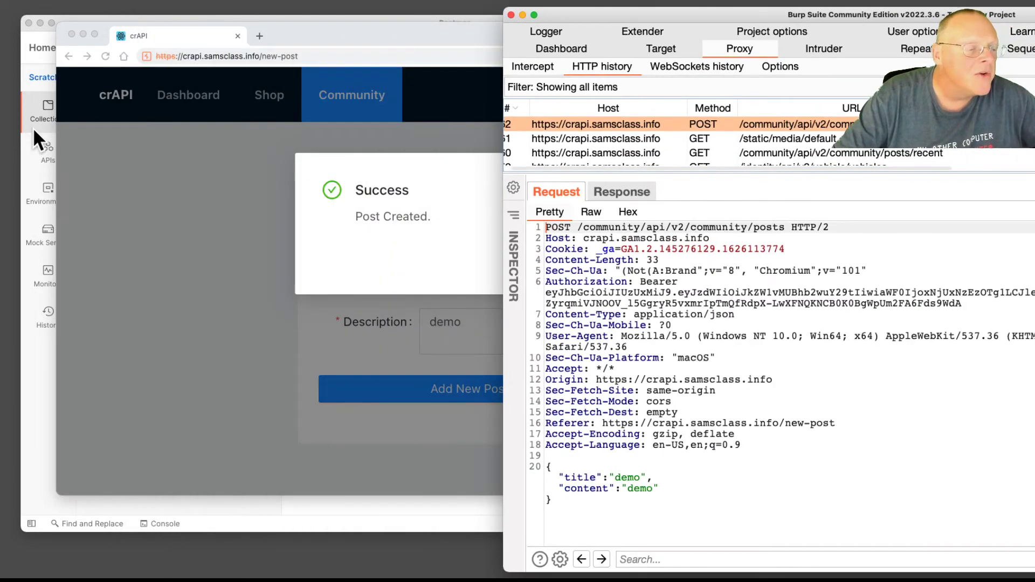
Add a blank 'New Request' to the Demo collection from its actions menu
{"action": "left_click", "coordinate": [33, 127]}
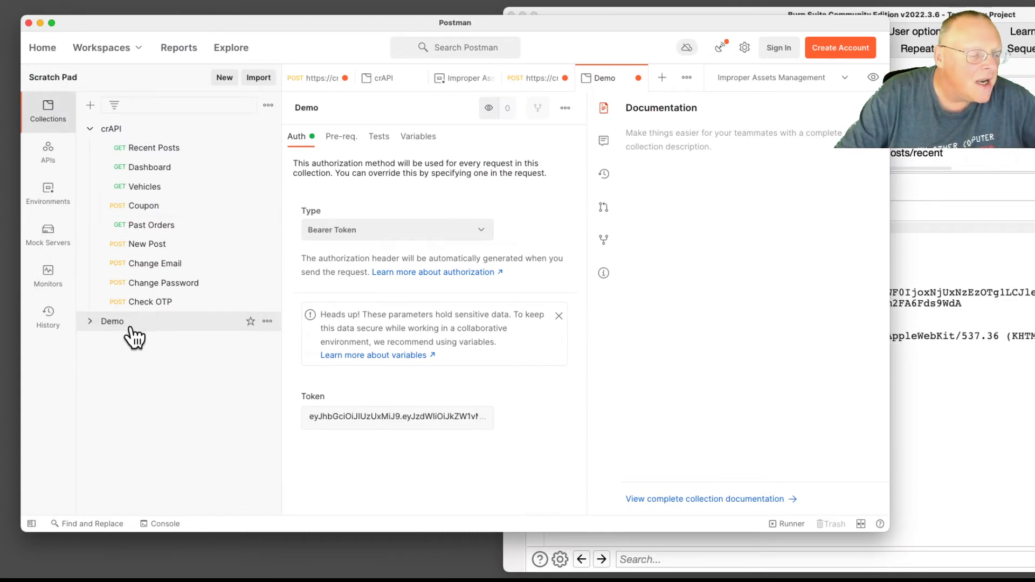
{"action": "left_click", "coordinate": [268, 322]}
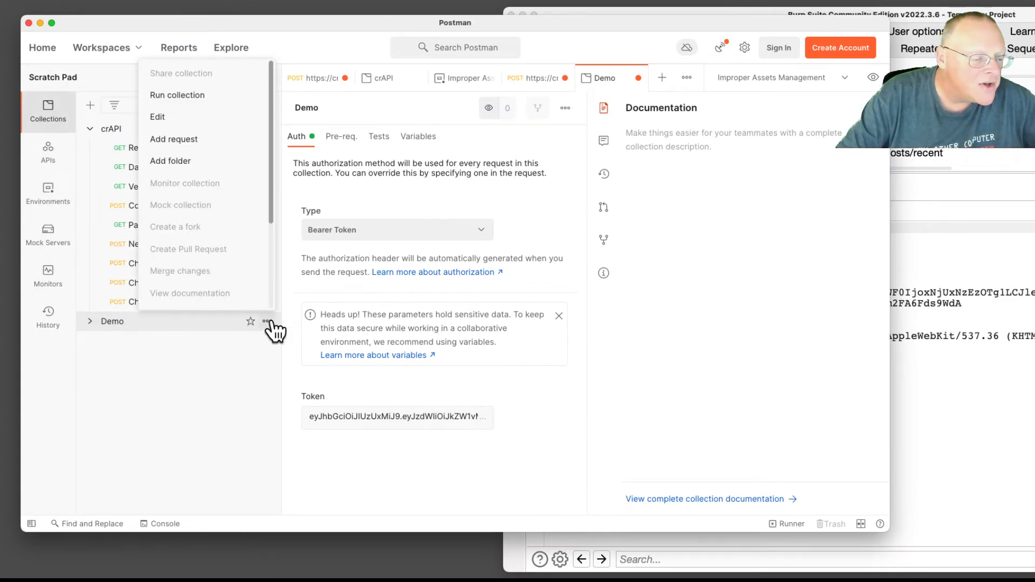
{"action": "left_click", "coordinate": [207, 144]}
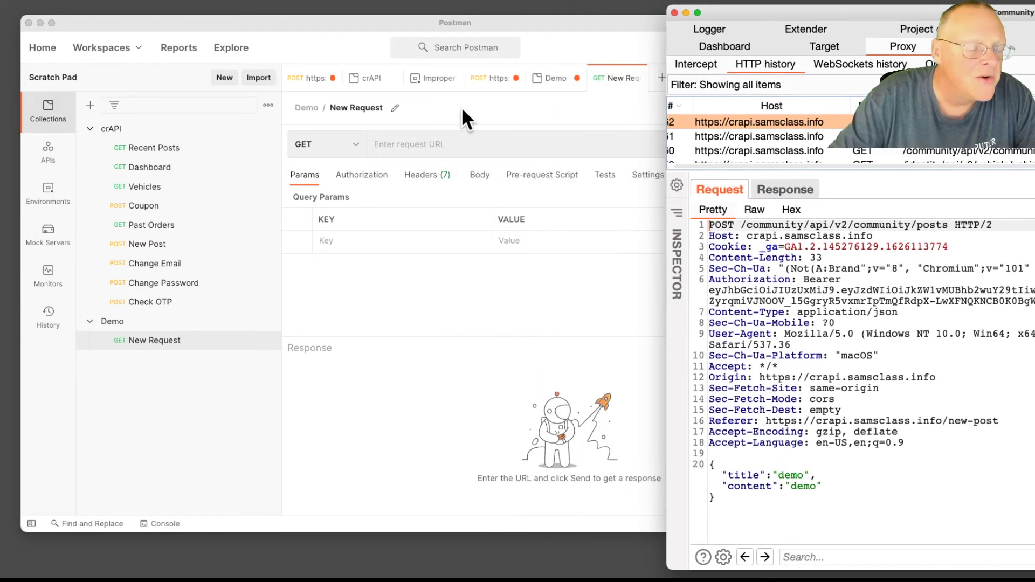
Rename the new request to 'Community Post', then return Burp Suite to the front
{"action": "left_click", "coordinate": [364, 106]}
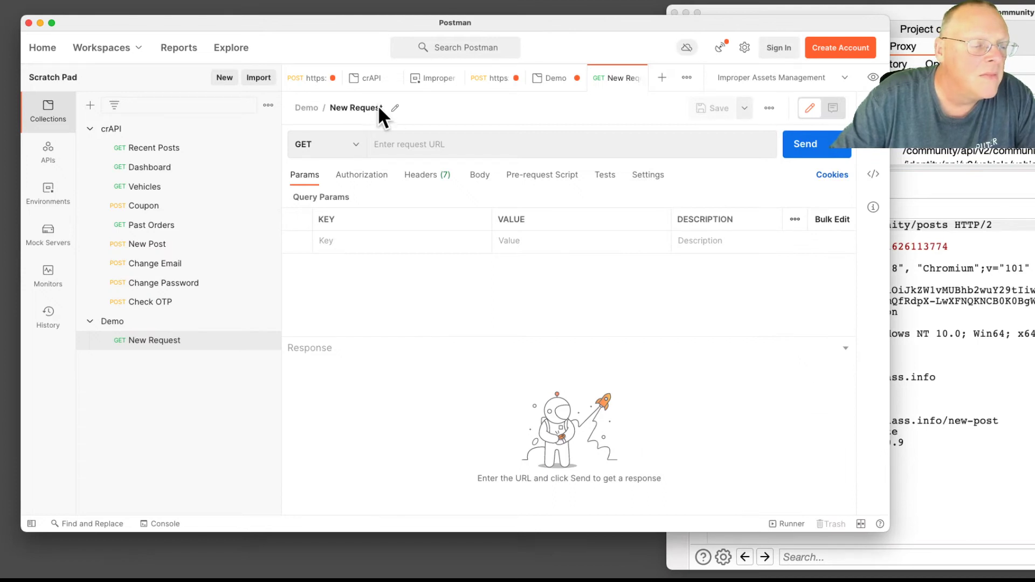
{"action": "left_click", "coordinate": [378, 104]}
{"action": "type", "text": "C"}
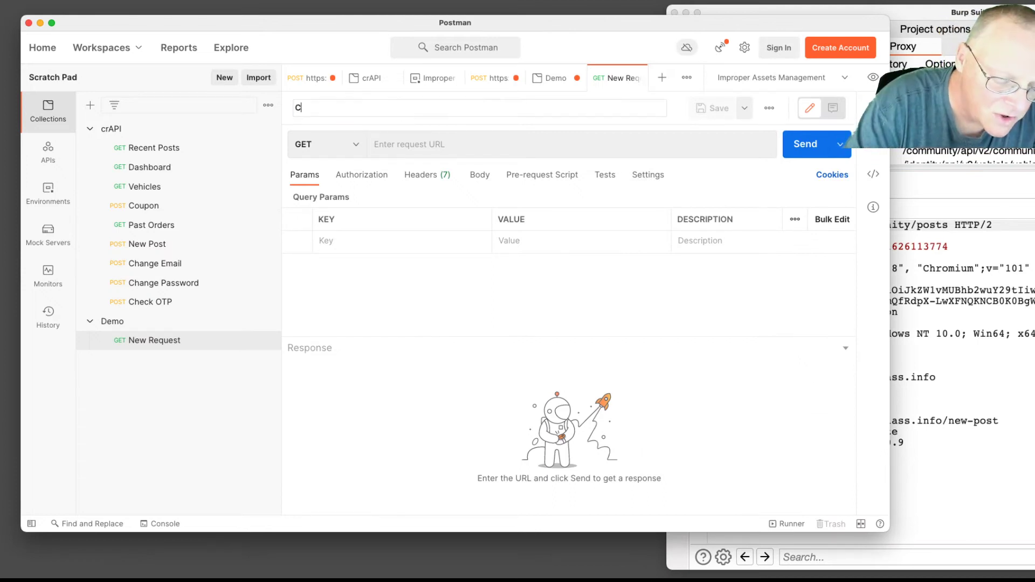
{"action": "type", "text": "ommunity Post"}
{"action": "key", "text": "Return"}
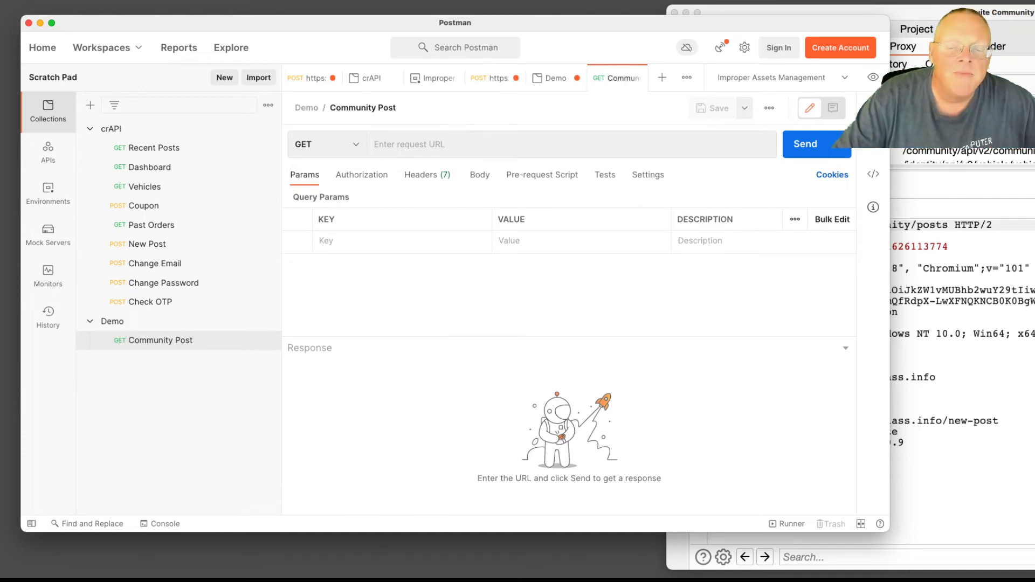
{"action": "left_click", "coordinate": [994, 149]}
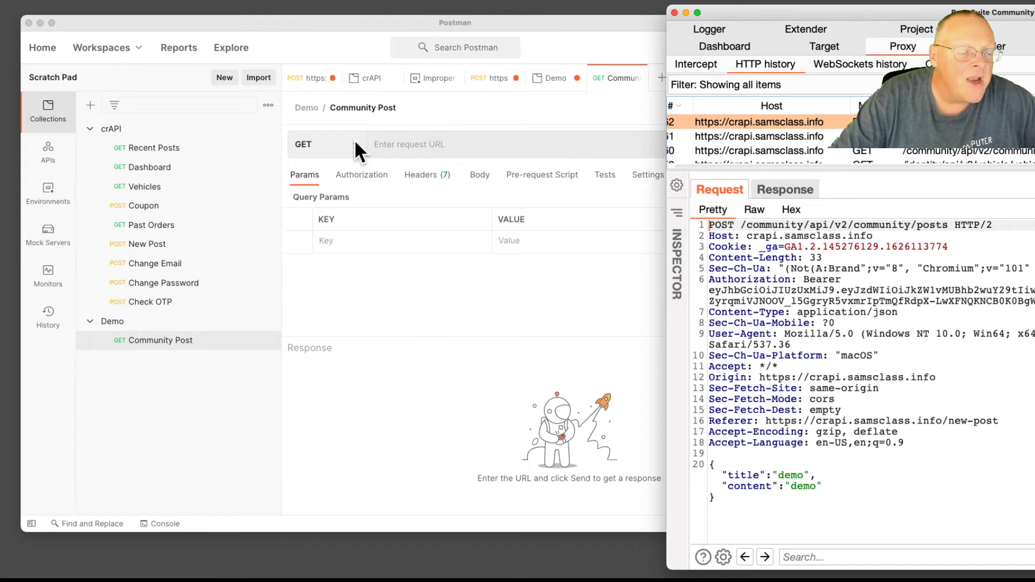
Place Postman left of Burp Suite and open the Community Post request's method dropdown
{"action": "mouse_move", "coordinate": [822, 41]}
{"action": "left_mouse_down"}
{"action": "mouse_move", "coordinate": [1011, 45]}
{"action": "mouse_move", "coordinate": [825, 46]}
{"action": "left_mouse_up"}
{"action": "left_click_drag", "start_coordinate": [365, 14], "coordinate": [105, 22]}
{"action": "left_click_drag", "start_coordinate": [768, 20], "coordinate": [755, 19]}
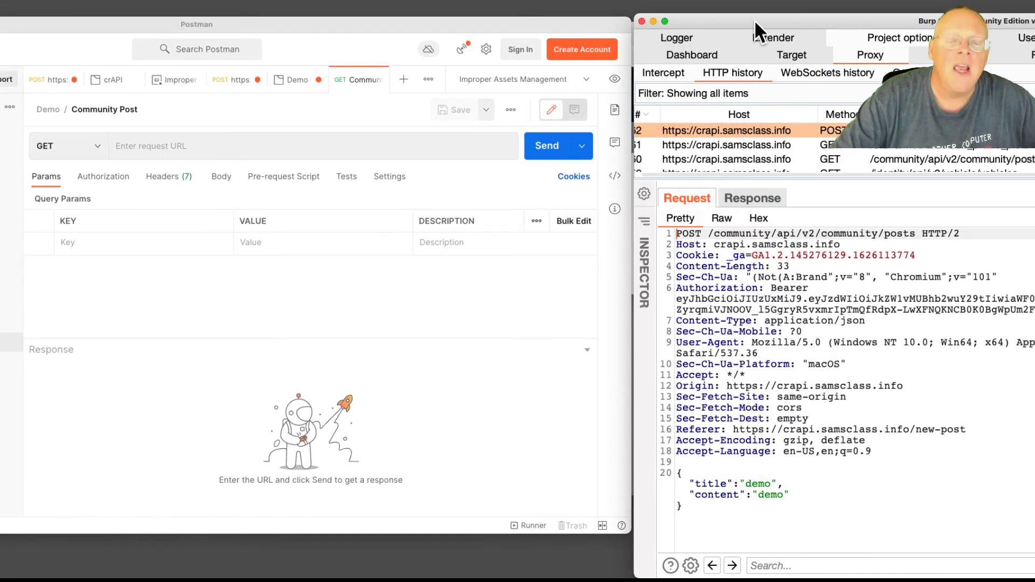
{"action": "left_click", "coordinate": [95, 142]}
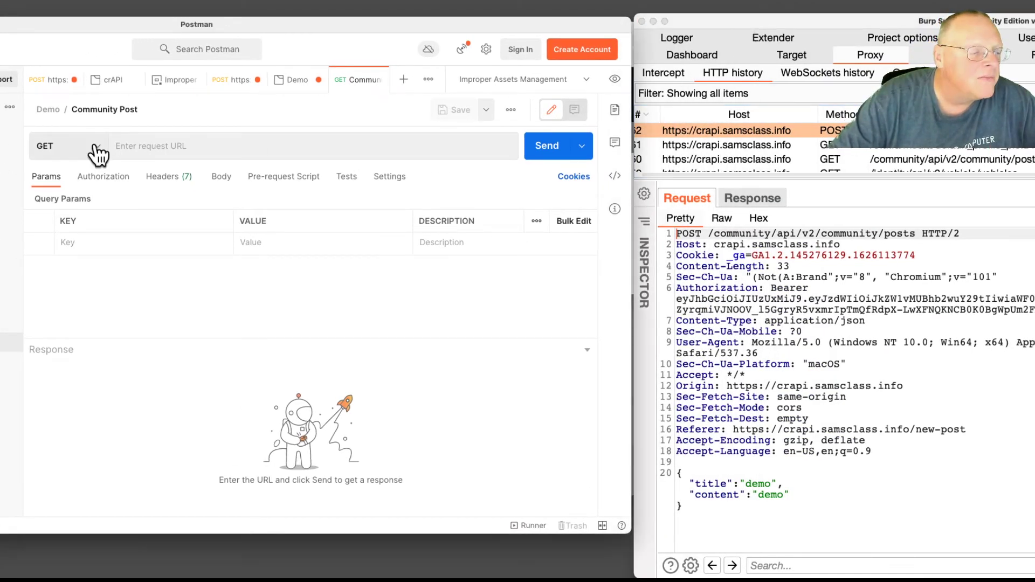
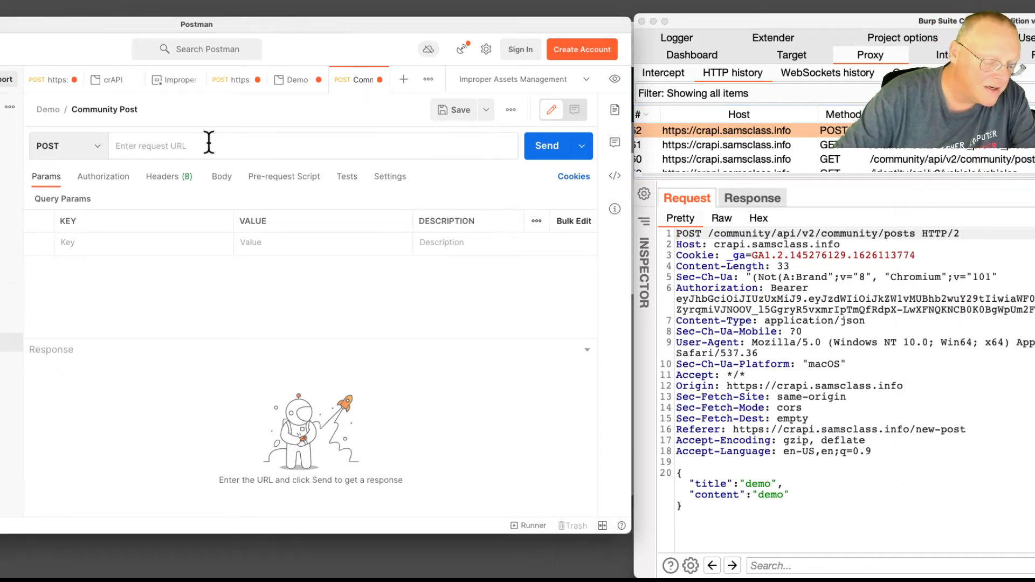
{"action": "type", "text": "https://crapi.samsclass.info/community/api/v2/community/posts"}
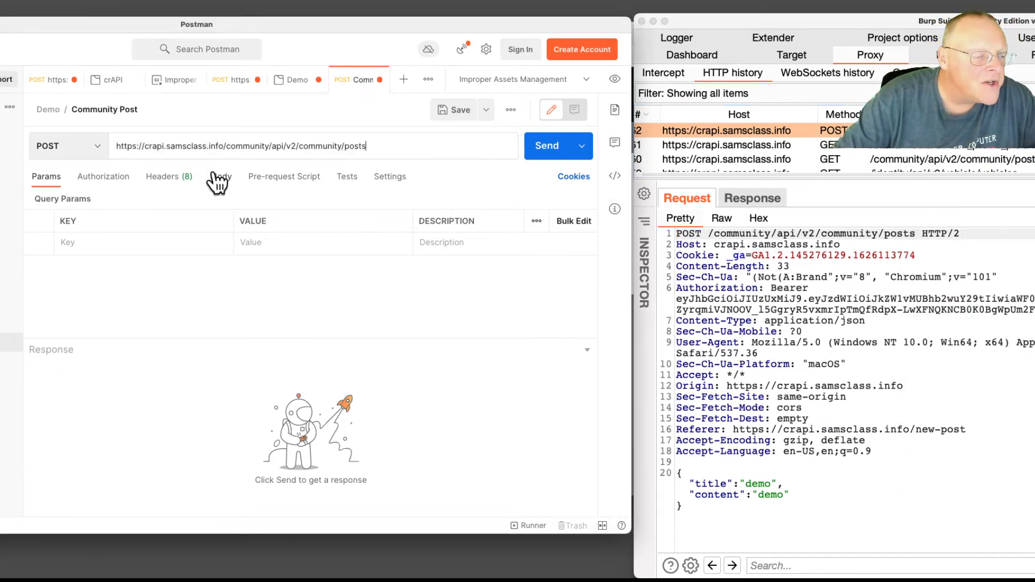
{"action": "left_click", "coordinate": [211, 178]}
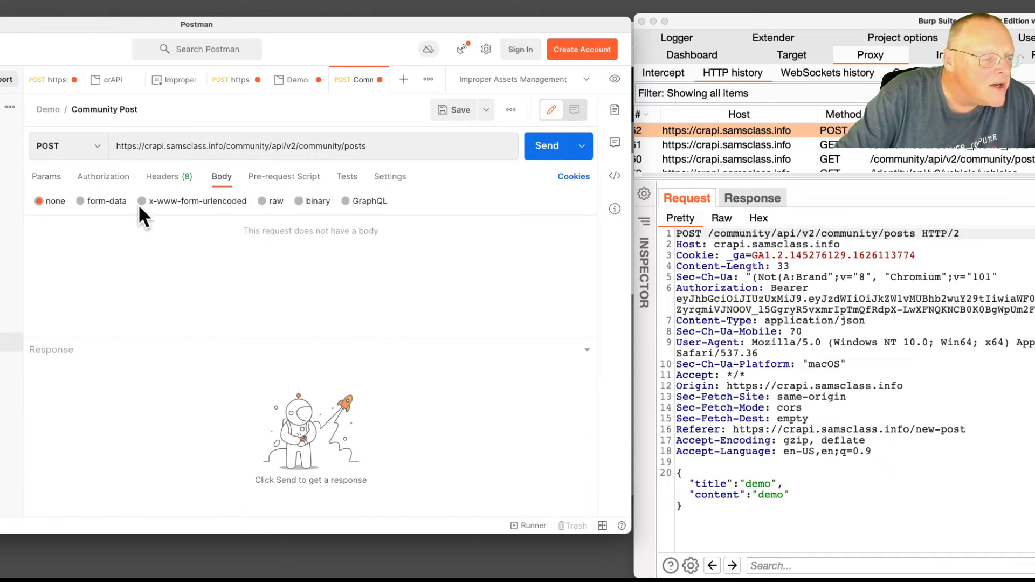
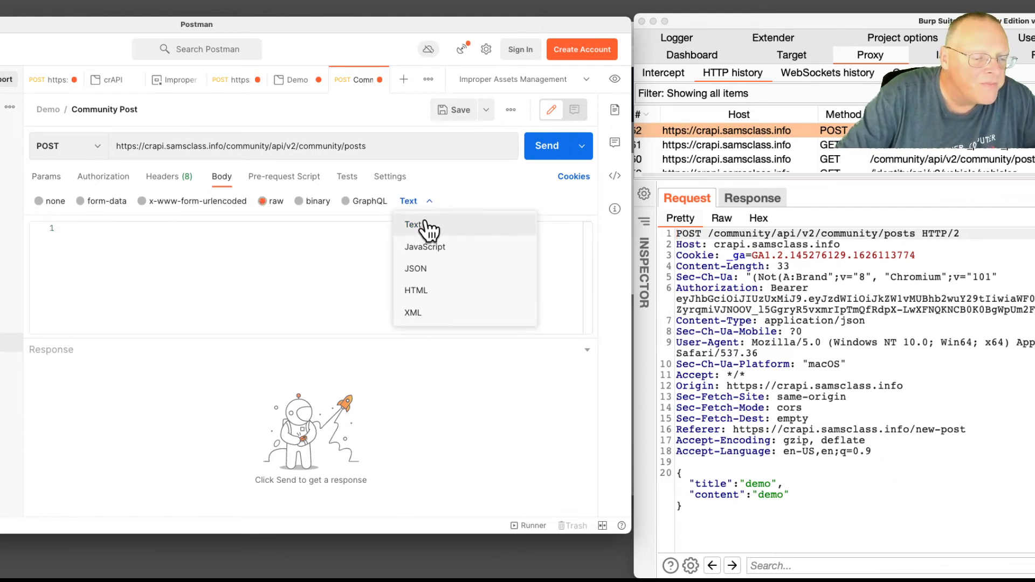
Set the Community Post raw body type to JSON, then move to Burp's captured request pane
{"action": "left_click", "coordinate": [423, 266]}
{"action": "left_click", "coordinate": [718, 528]}
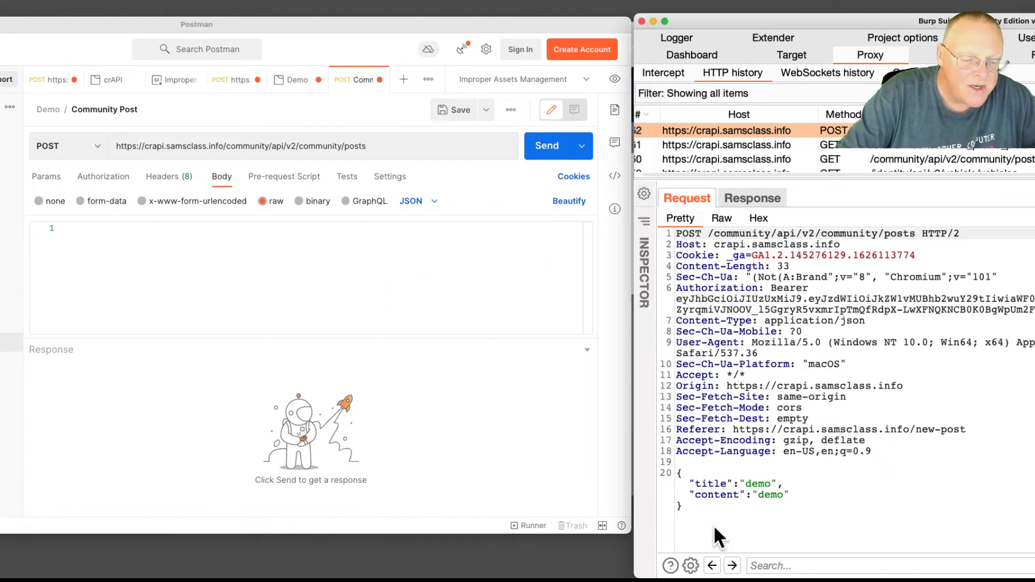
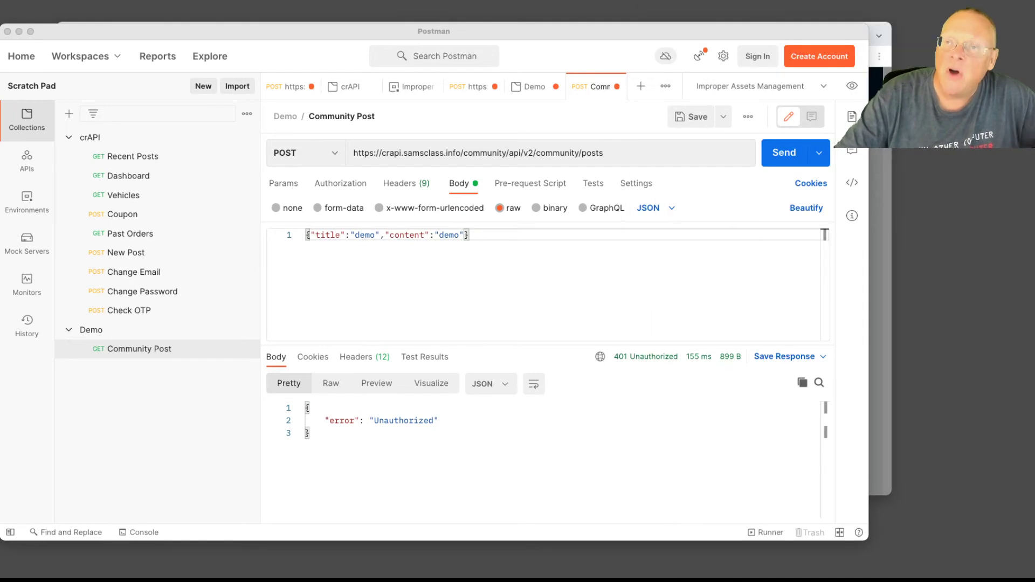
Save the Demo collection's Bearer Token authorization and go back to the Community Post request
{"action": "left_click_drag", "start_coordinate": [673, 26], "coordinate": [674, 9]}
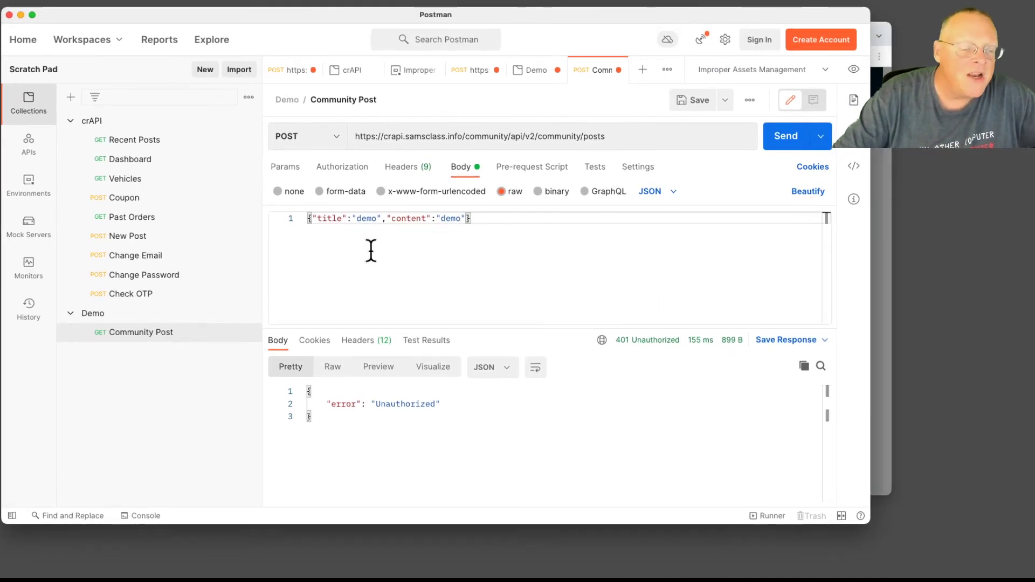
{"action": "left_click", "coordinate": [183, 315]}
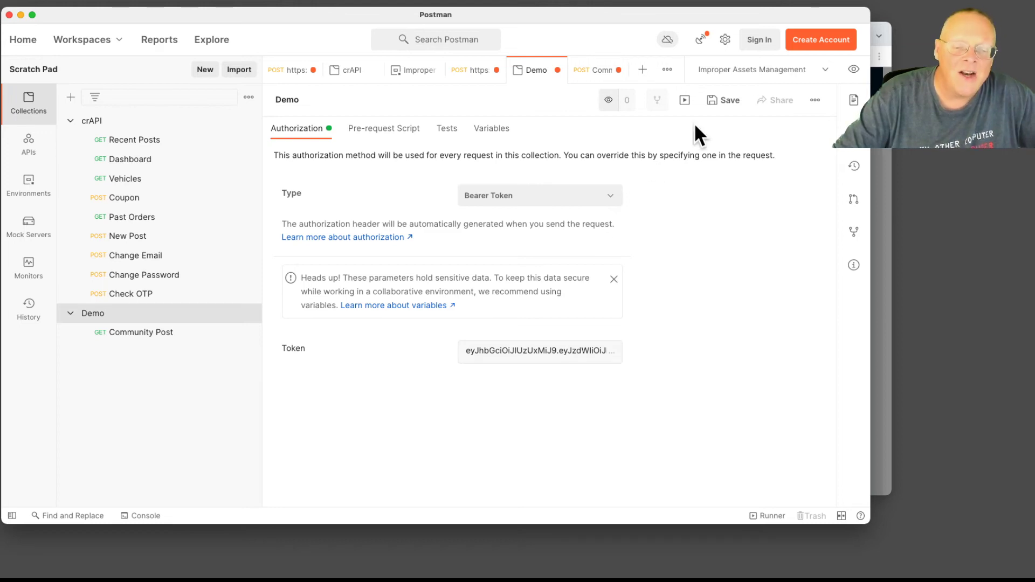
{"action": "left_click", "coordinate": [731, 104]}
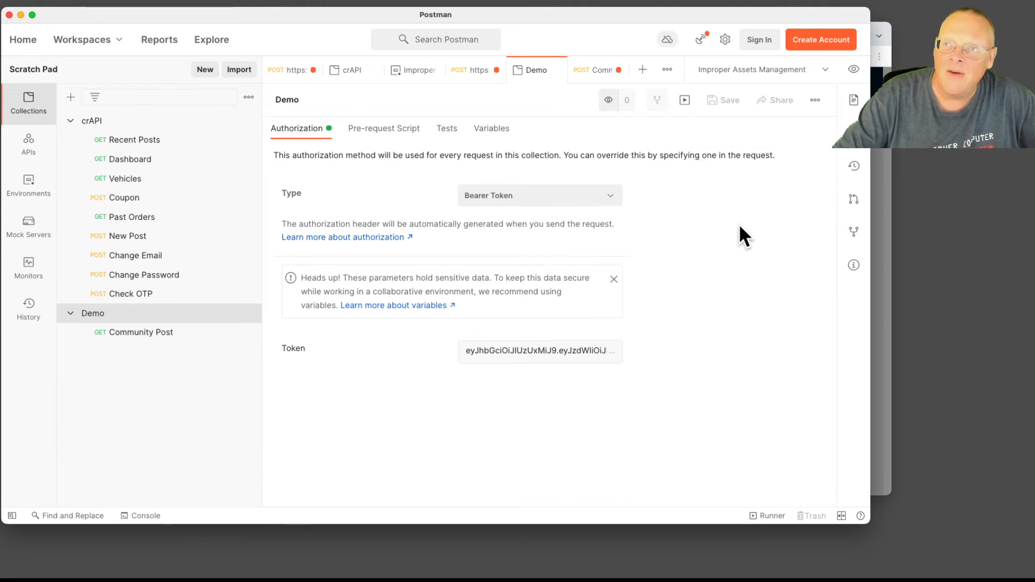
{"action": "left_click", "coordinate": [135, 333]}
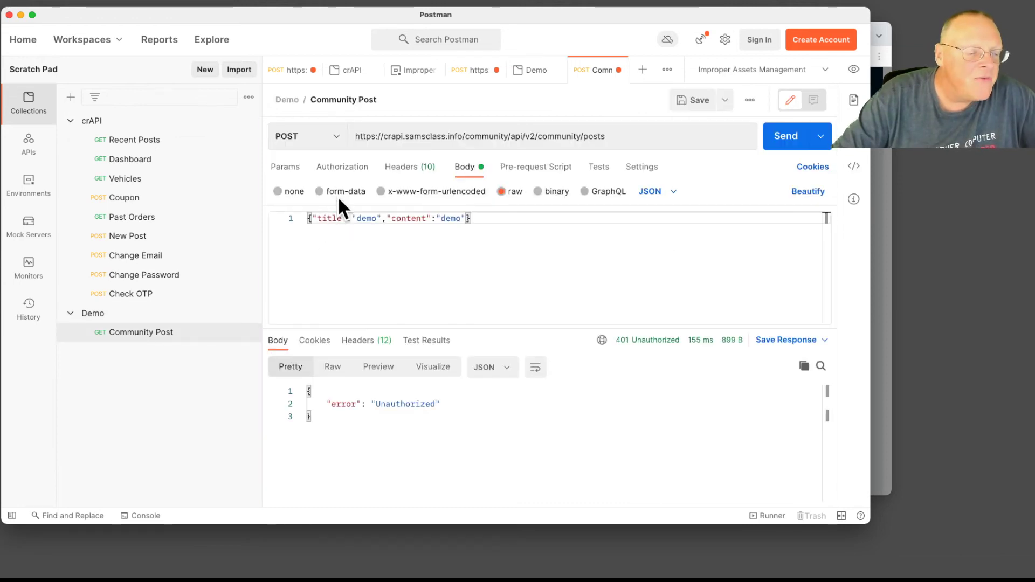
Confirm Community Post uses 'Inherit auth from parent' and save it as a POST in Demo
{"action": "left_click", "coordinate": [341, 170]}
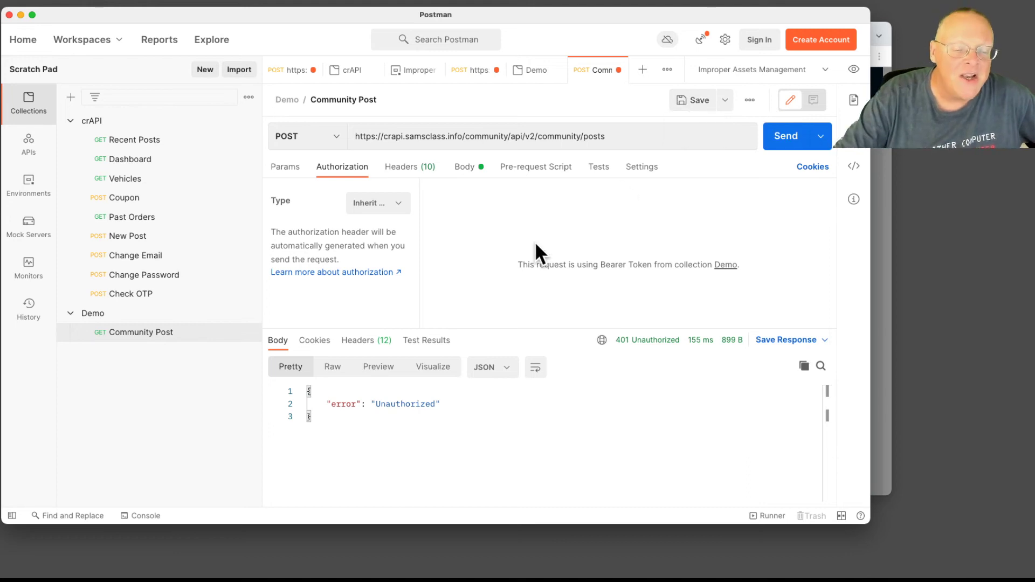
{"action": "left_click", "coordinate": [689, 105]}
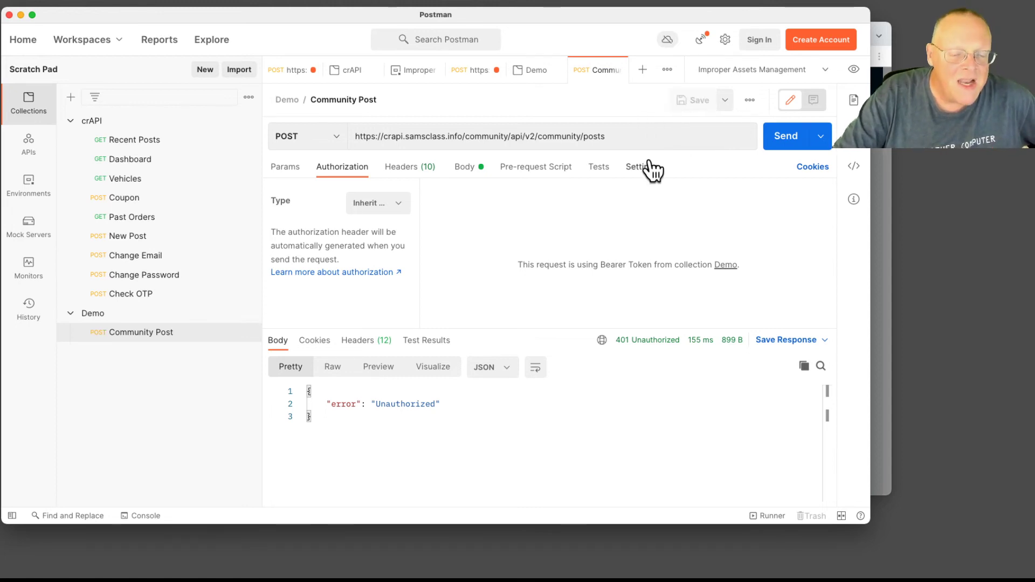
Send Community Post and review the 200 OK JSON response for the new demo post
{"action": "left_click", "coordinate": [782, 139]}
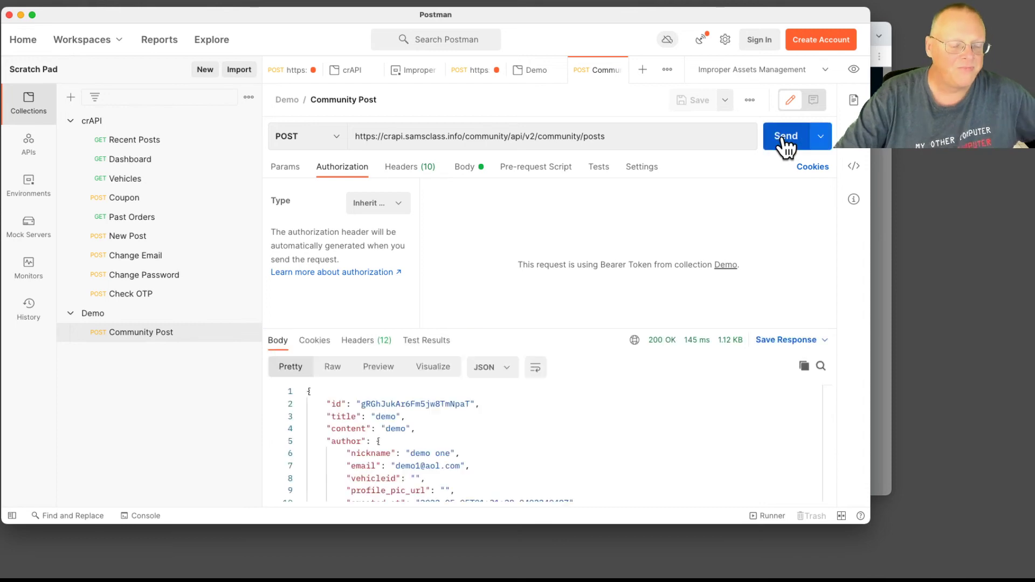
{"action": "scroll", "coordinate": [440, 459], "scroll_direction": "down", "scroll_amount": 3}
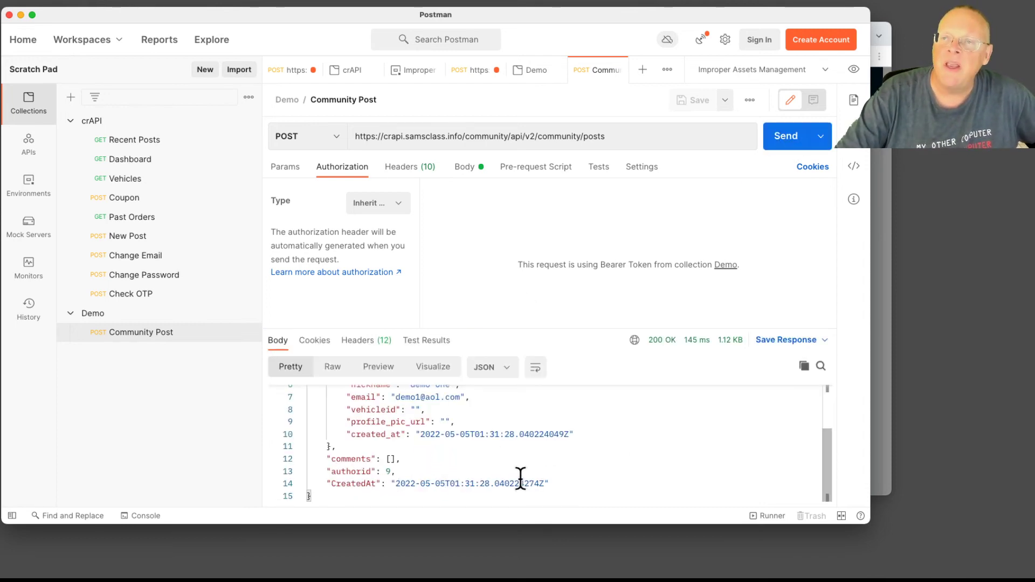
{"action": "scroll", "coordinate": [520, 479], "scroll_direction": "up", "scroll_amount": 3}
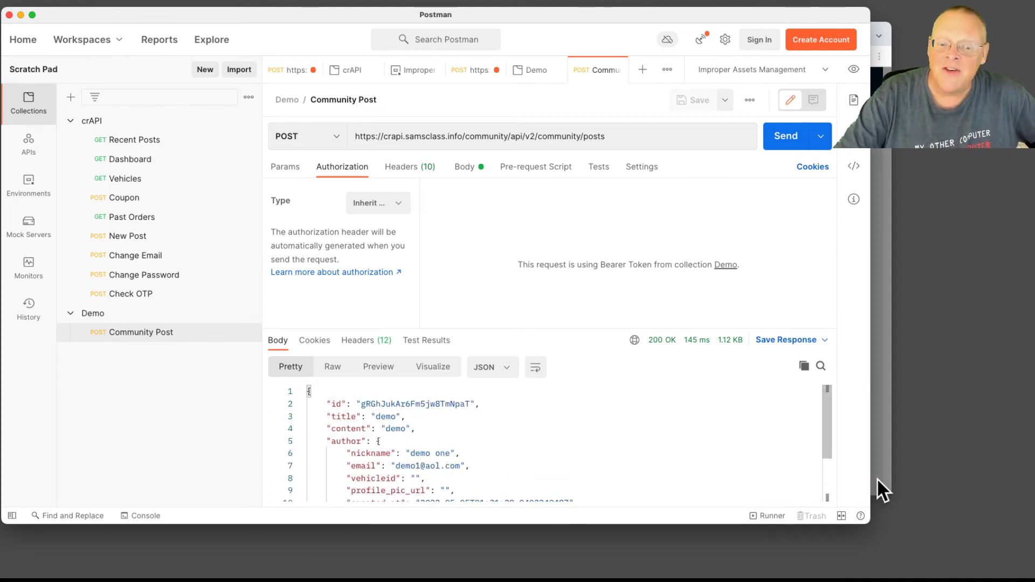
{"action": "left_click_drag", "start_coordinate": [871, 528], "coordinate": [921, 564]}
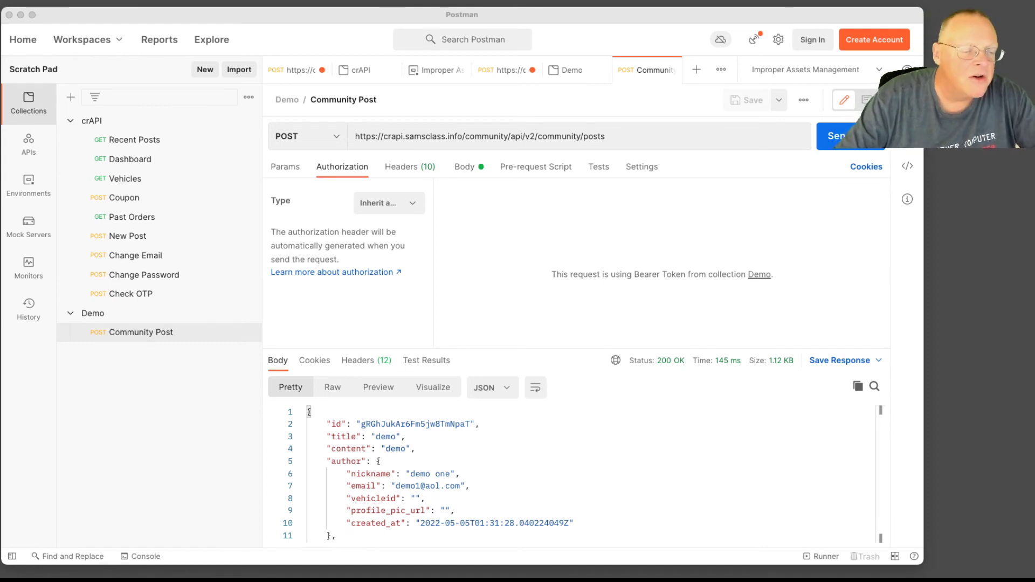
Review the captured POST requests in Burp Suite's Proxy HTTP history
{"action": "key", "text": "super+Tab"}
{"action": "key", "text": "super+Tab"}
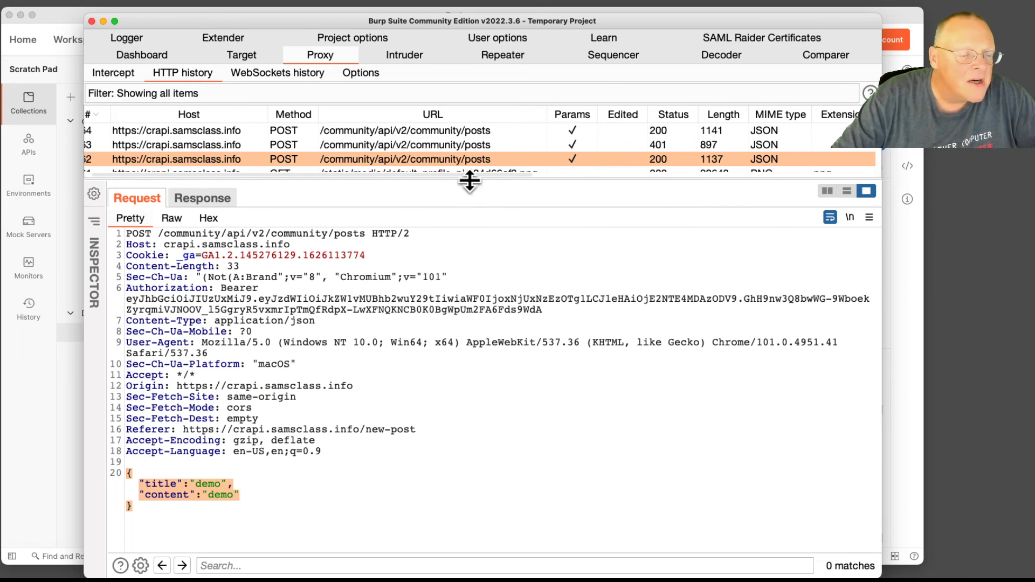
{"action": "left_click_drag", "start_coordinate": [469, 184], "coordinate": [467, 334]}
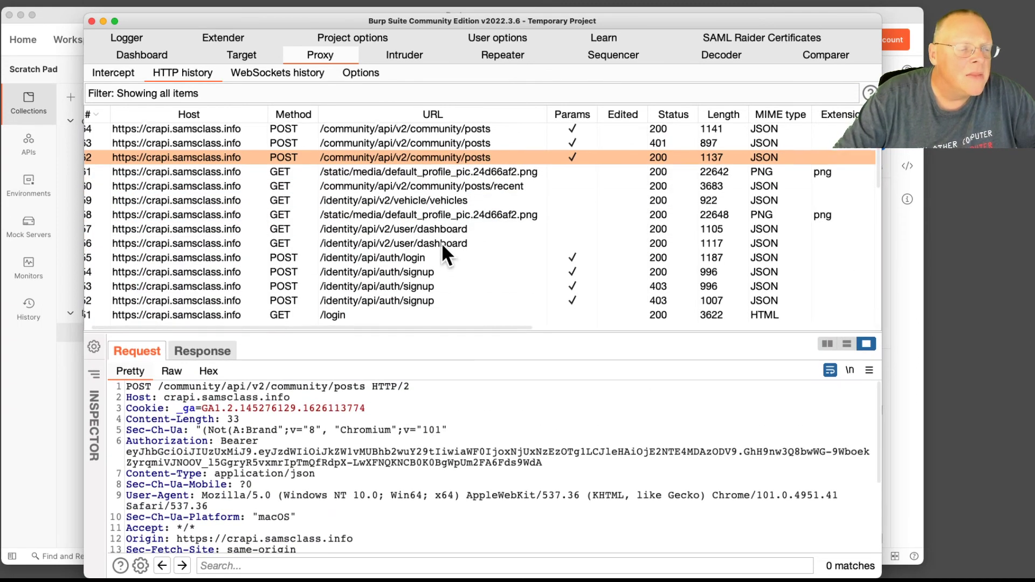
{"action": "key", "text": "super+Tab"}
{"action": "key", "text": "super+Tab"}
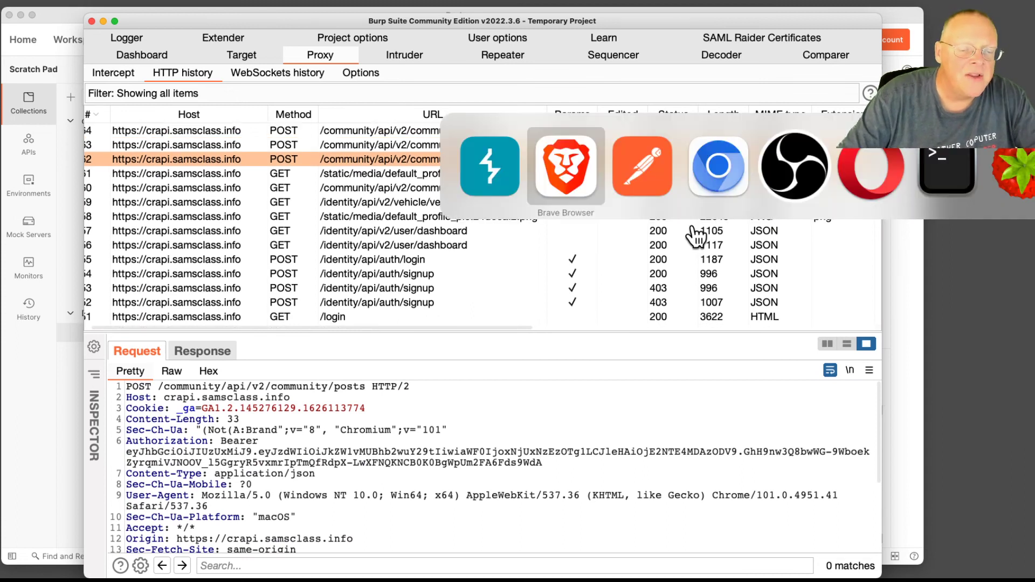
Dismiss crAPI's 'Post Created.' Success dialog in Brave to view the demo posts in the Forum
{"action": "key", "text": "super+Tab"}
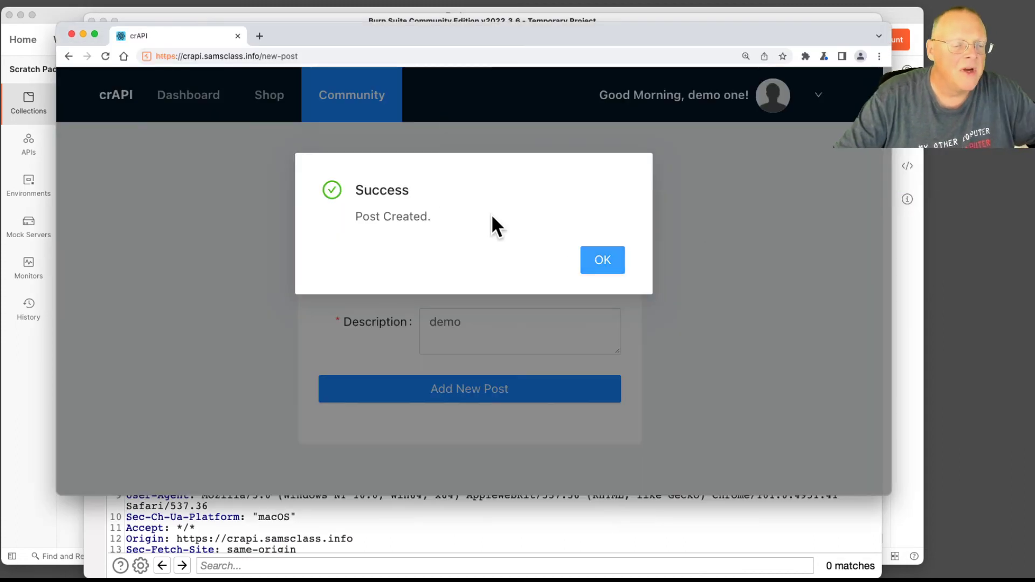
{"action": "left_click", "coordinate": [600, 267]}
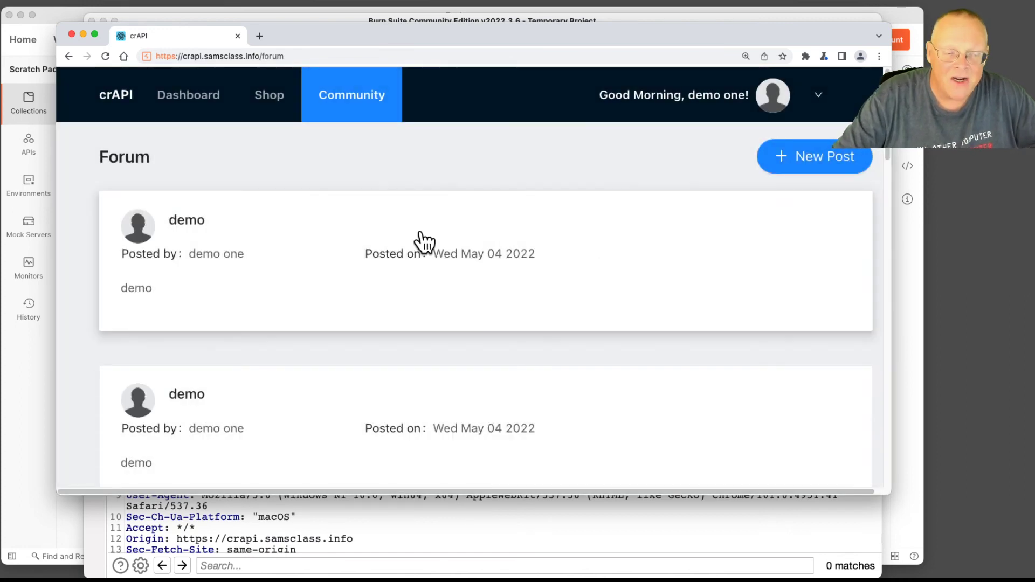
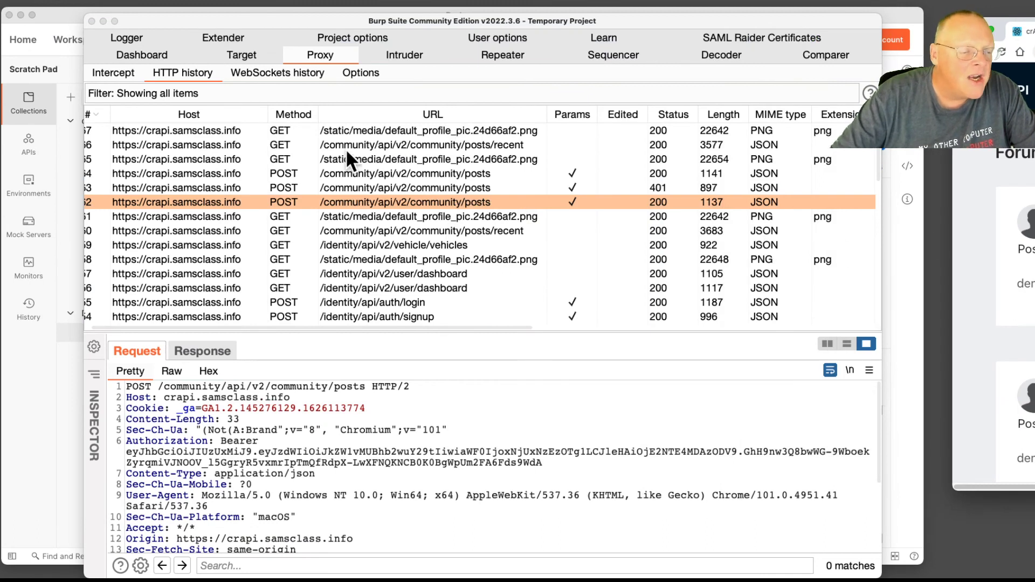
Inspect the GET /community/api/v2/community/posts/recent request in Burp's HTTP history, then return to Postman
{"action": "left_click", "coordinate": [501, 142]}
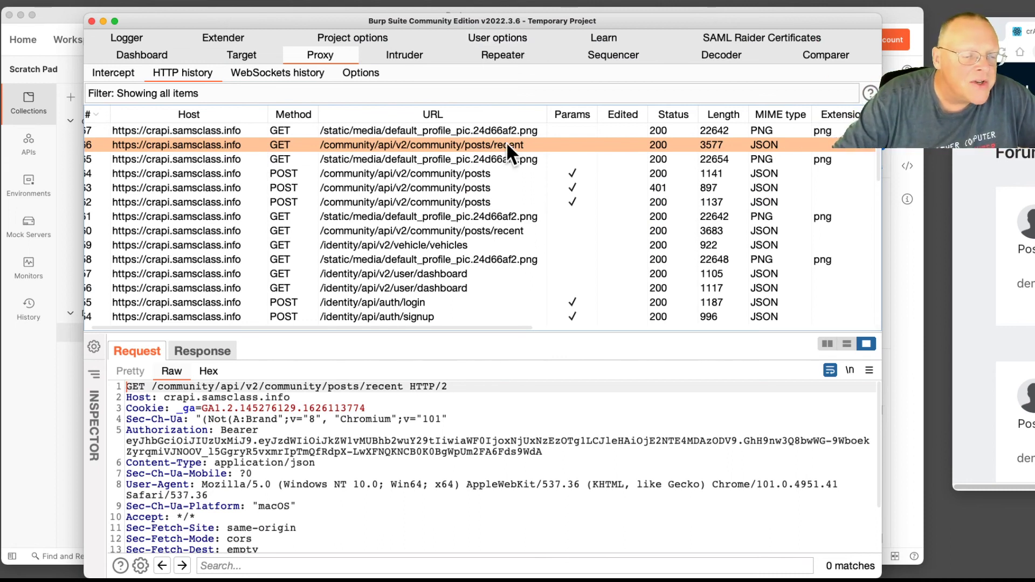
{"action": "left_click_drag", "start_coordinate": [572, 18], "coordinate": [963, 22]}
{"action": "left_click", "coordinate": [382, 14]}
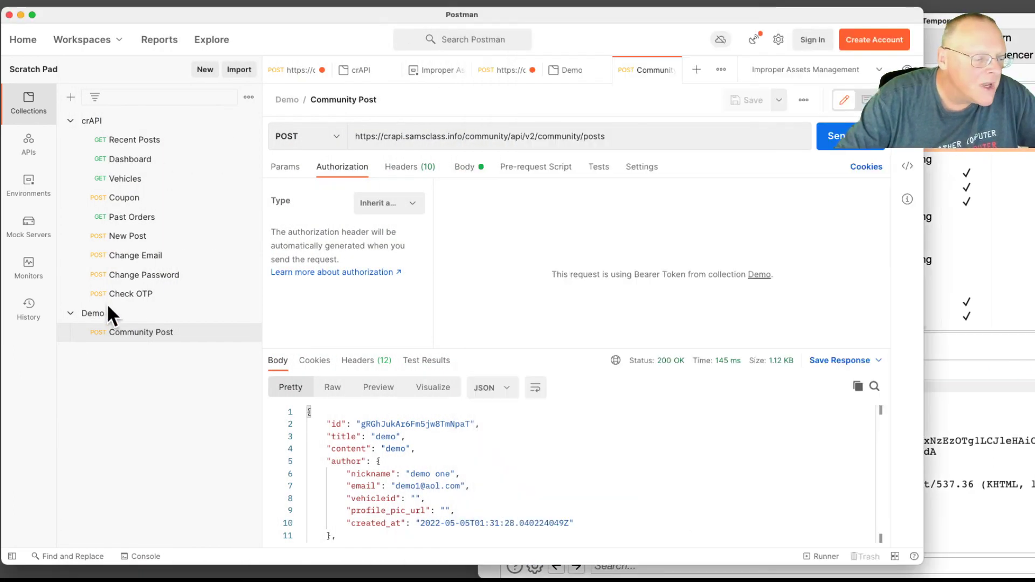
Add a new request named 'Recent Posts' to the Demo collection
{"action": "left_click_drag", "start_coordinate": [110, 311], "coordinate": [132, 6]}
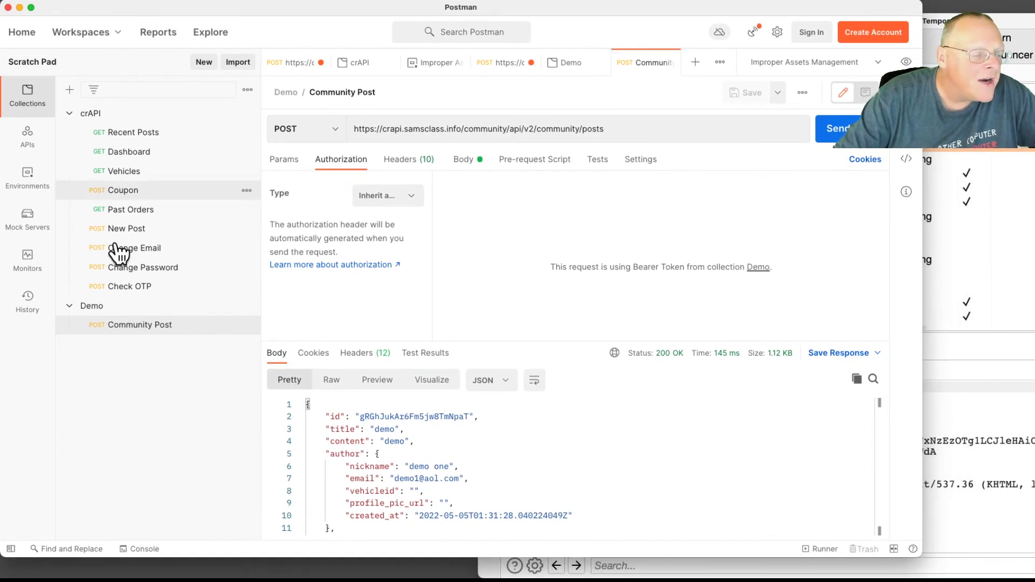
{"action": "left_click", "coordinate": [135, 308]}
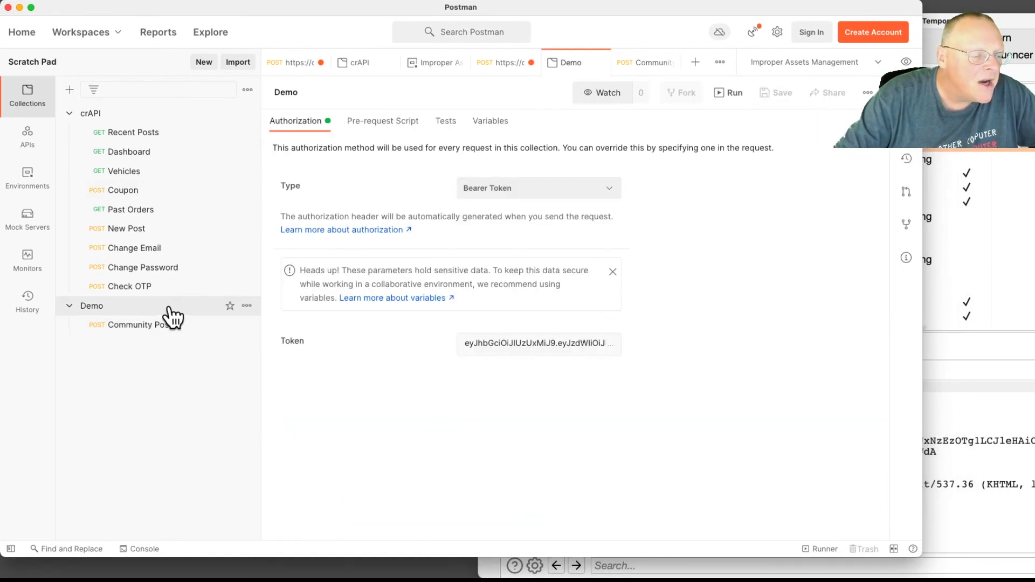
{"action": "left_click", "coordinate": [247, 306]}
{"action": "left_click", "coordinate": [198, 130]}
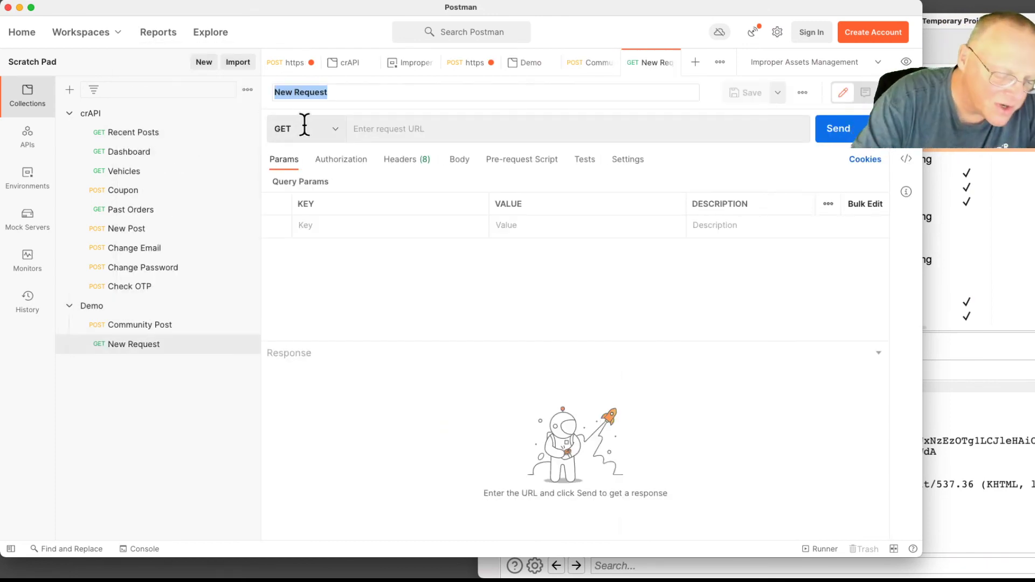
{"action": "type", "text": "Recent"}
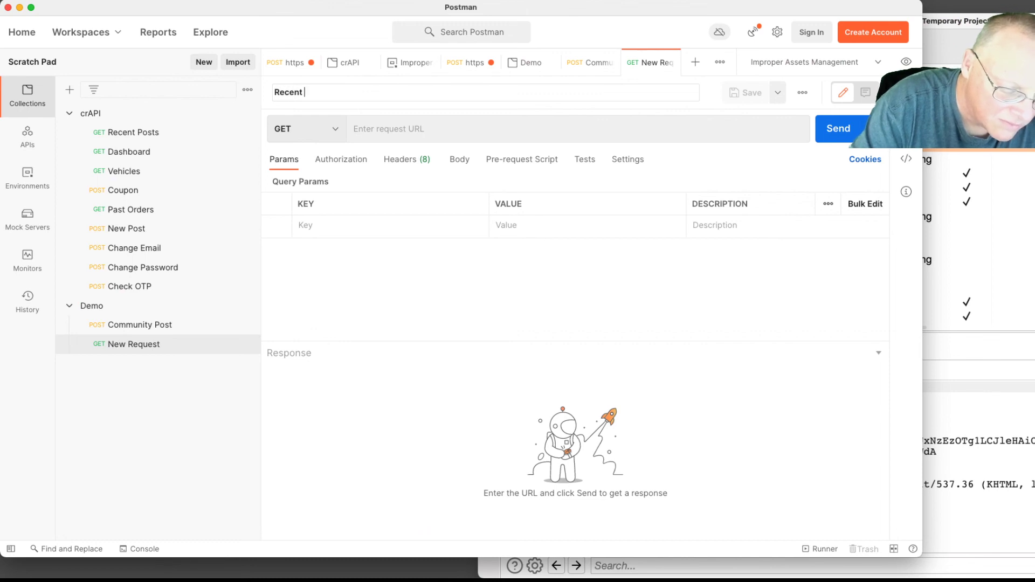
{"action": "type", "text": " Posts"}
{"action": "key", "text": "Return"}
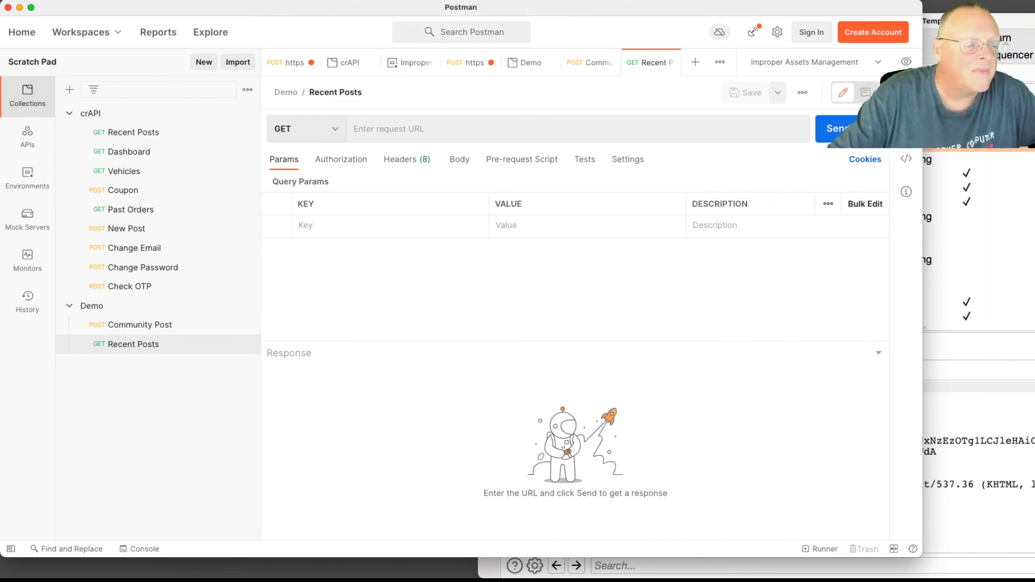
Copy the posts/recent request's URL from Burp's proxy history
{"action": "left_click_drag", "start_coordinate": [417, 14], "coordinate": [196, 25]}
{"action": "left_click", "coordinate": [774, 215]}
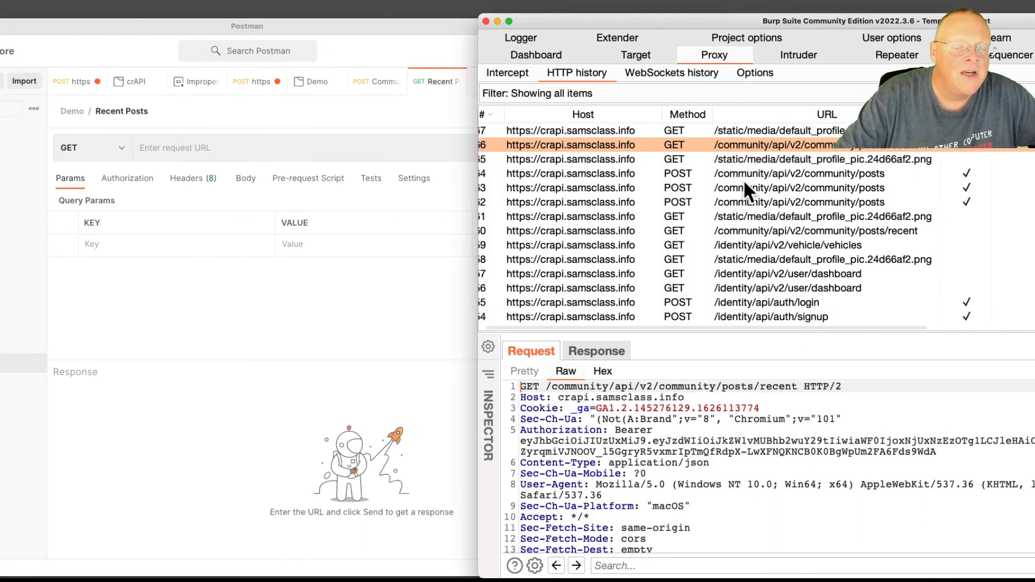
{"action": "left_click", "coordinate": [747, 144]}
{"action": "right_click", "coordinate": [747, 144]}
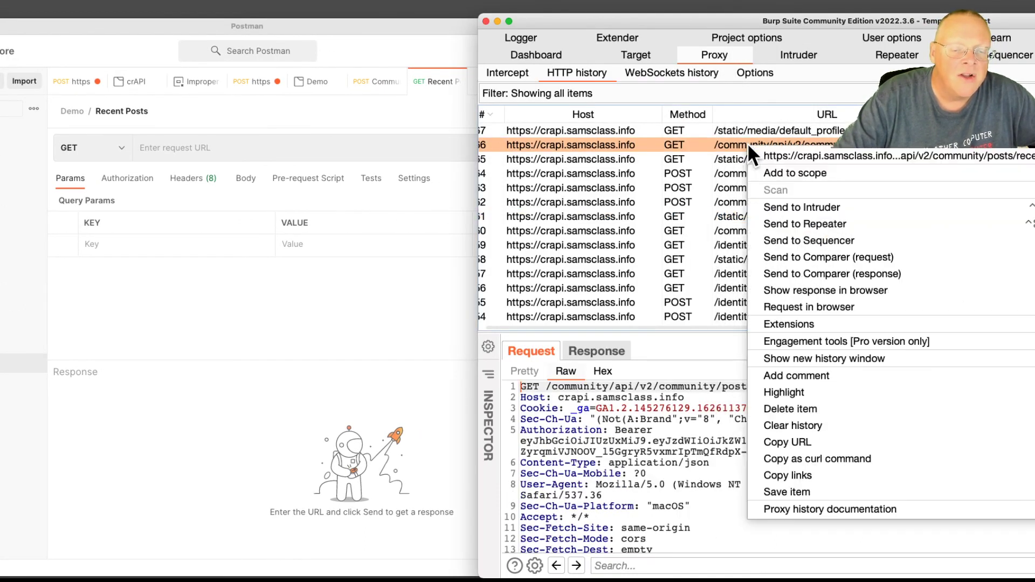
{"action": "left_click", "coordinate": [814, 441]}
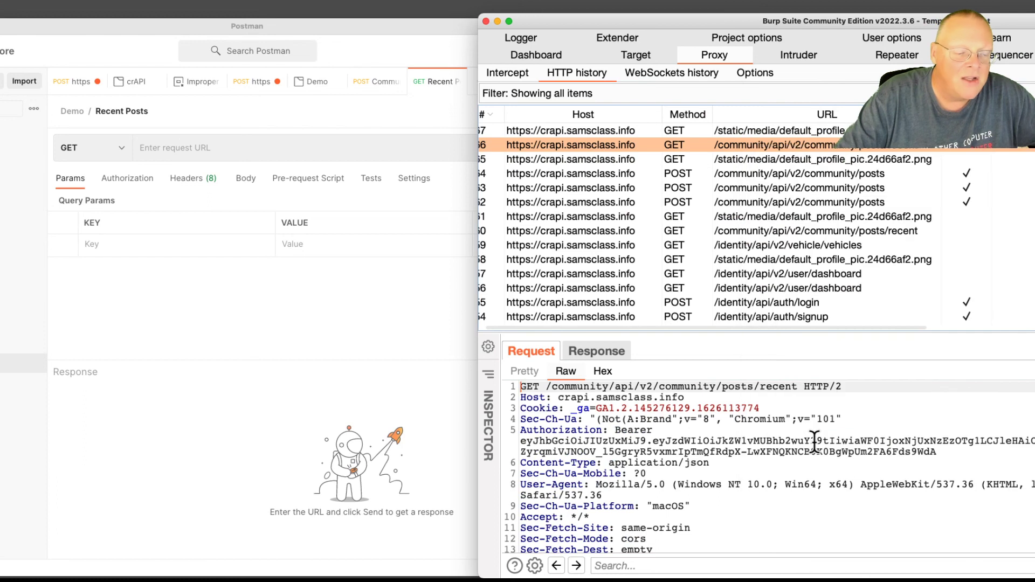
{"action": "left_click", "coordinate": [263, 305]}
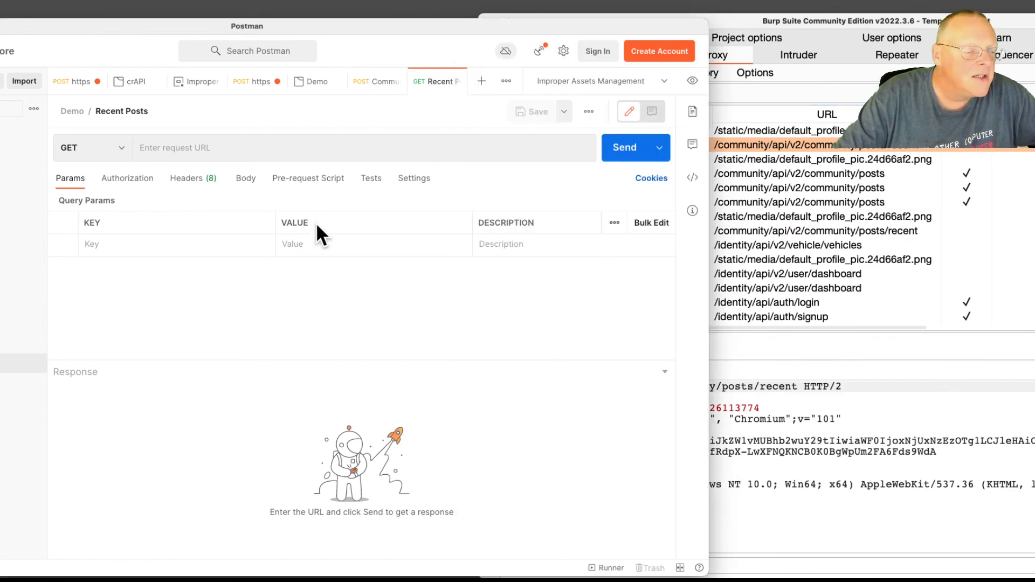
Paste the posts/recent URL into Recent Posts, send it for a 200 OK, and save it
{"action": "left_click", "coordinate": [292, 147]}
{"action": "key", "text": "super+v"}
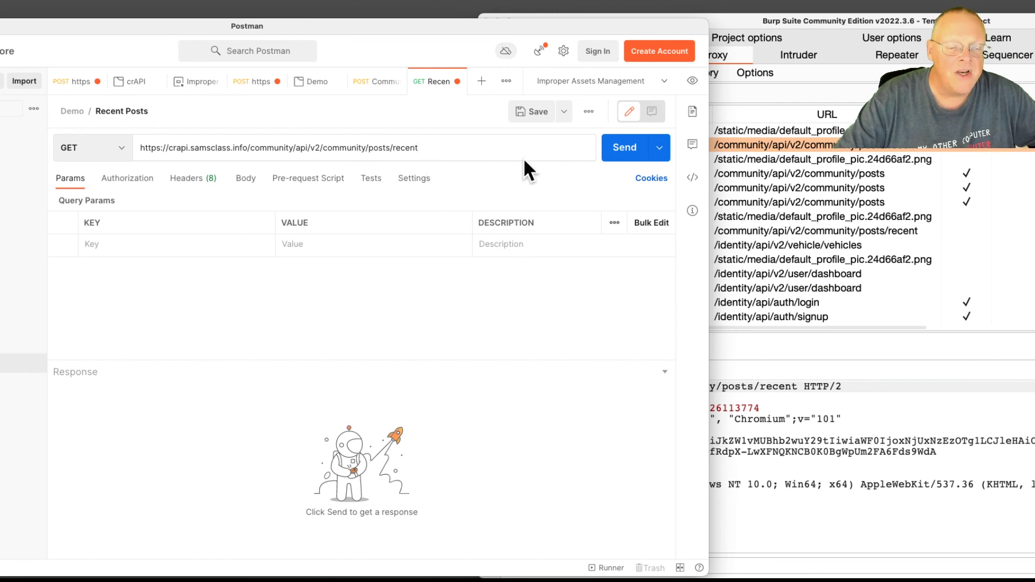
{"action": "left_click", "coordinate": [618, 154]}
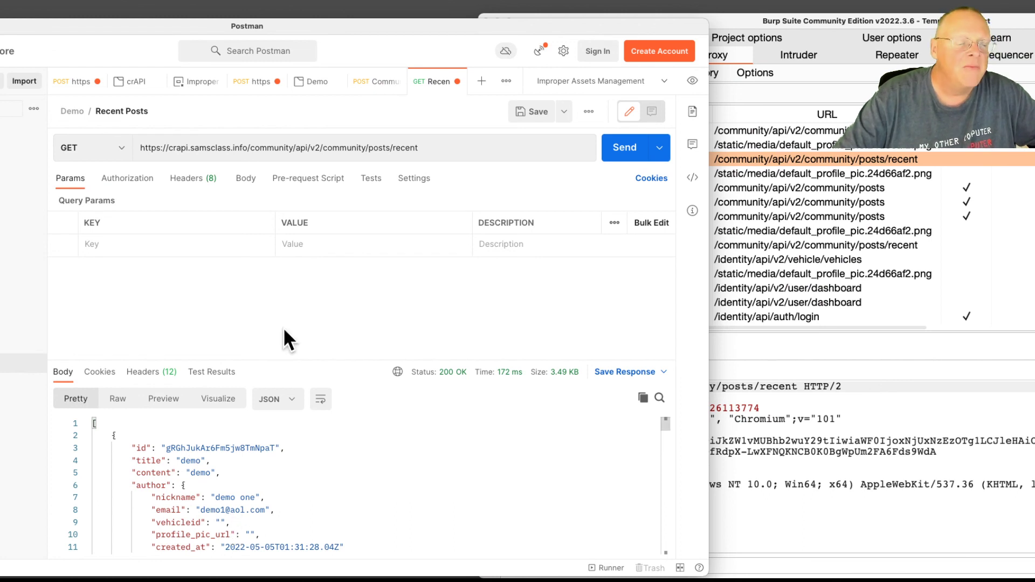
{"action": "left_click", "coordinate": [521, 116]}
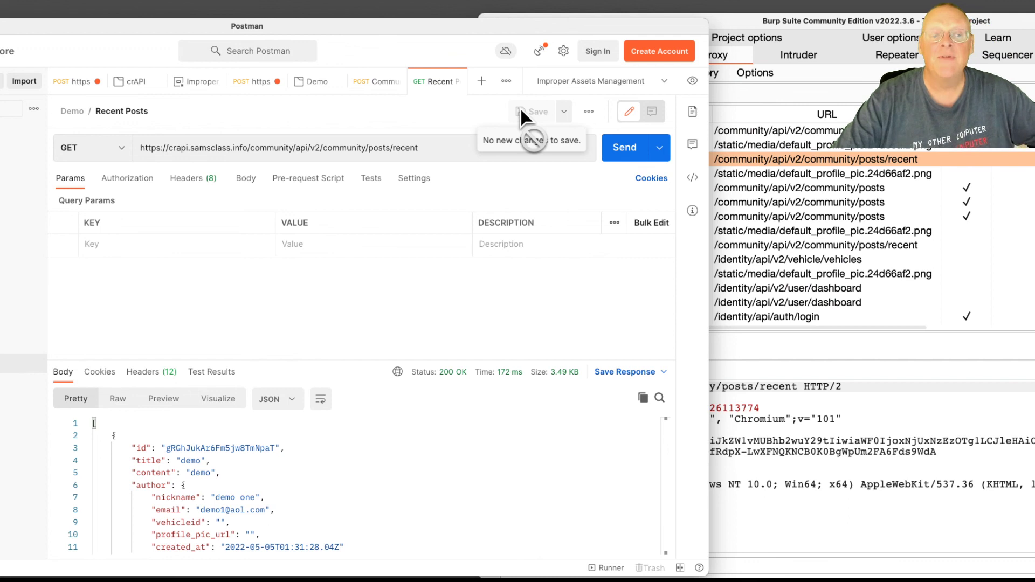
{"action": "left_click_drag", "start_coordinate": [380, 24], "coordinate": [635, 19]}
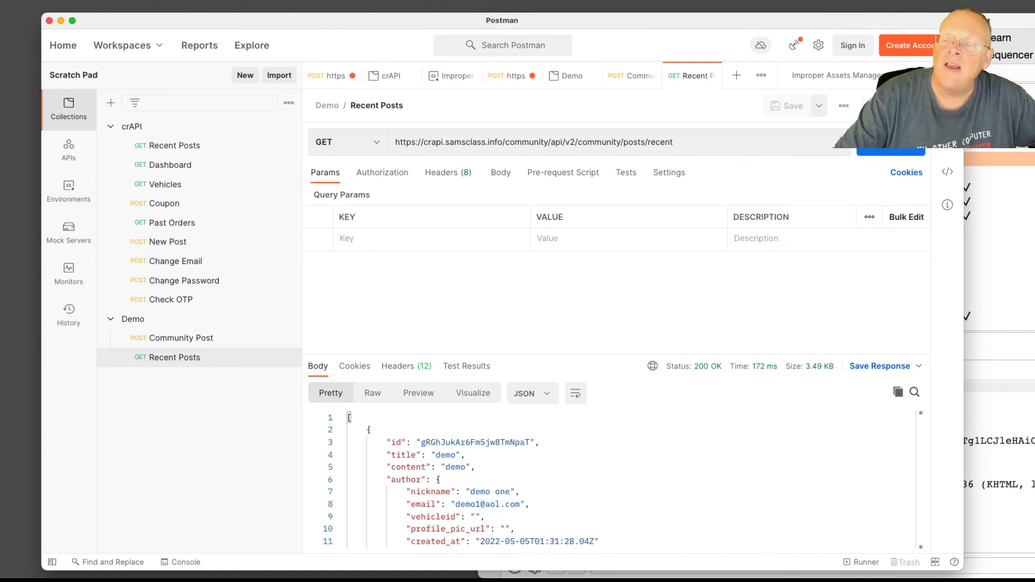
{"action": "left_click_drag", "start_coordinate": [1034, 82], "coordinate": [848, 82]}
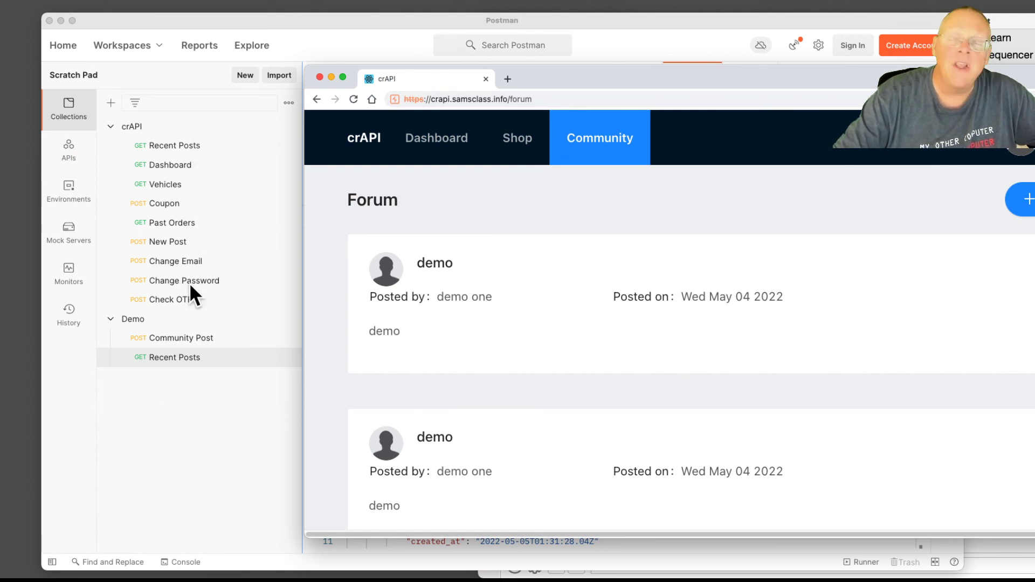
{"action": "left_click_drag", "start_coordinate": [527, 73], "coordinate": [1034, 45]}
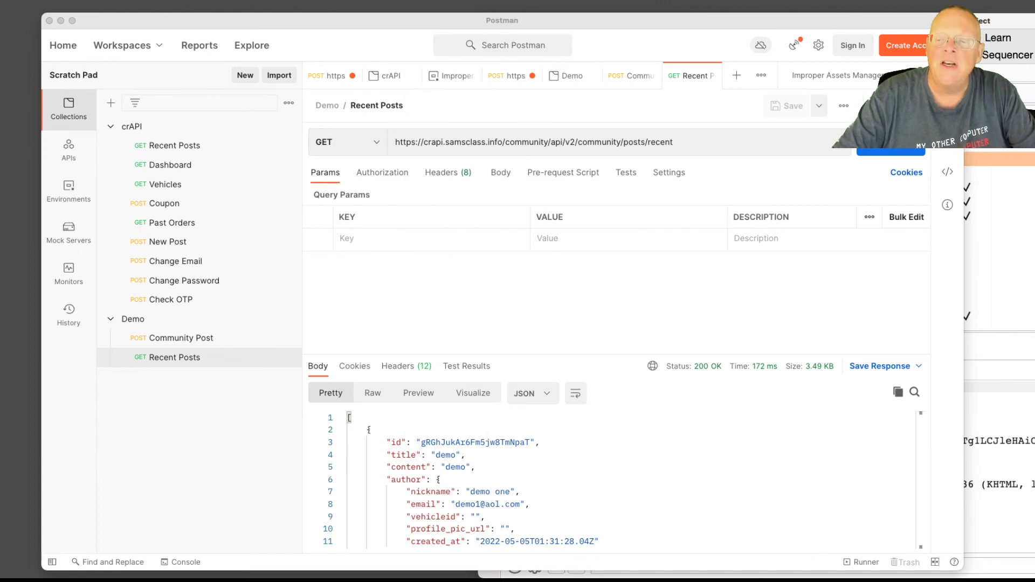
{"action": "left_click_drag", "start_coordinate": [1034, 11], "coordinate": [1030, 11]}
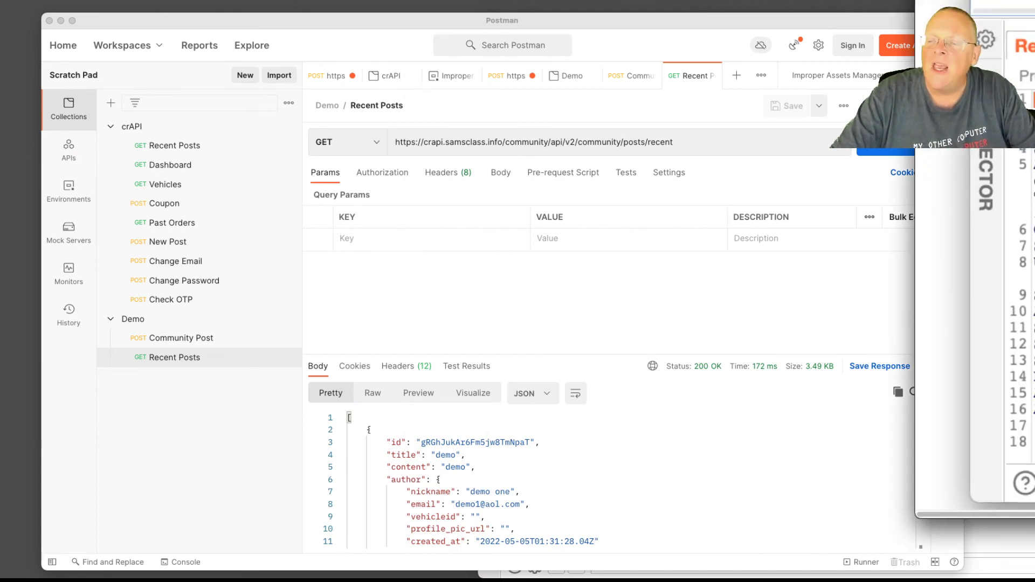
{"action": "scroll", "coordinate": [976, 324], "scroll_direction": "down", "scroll_amount": 10}
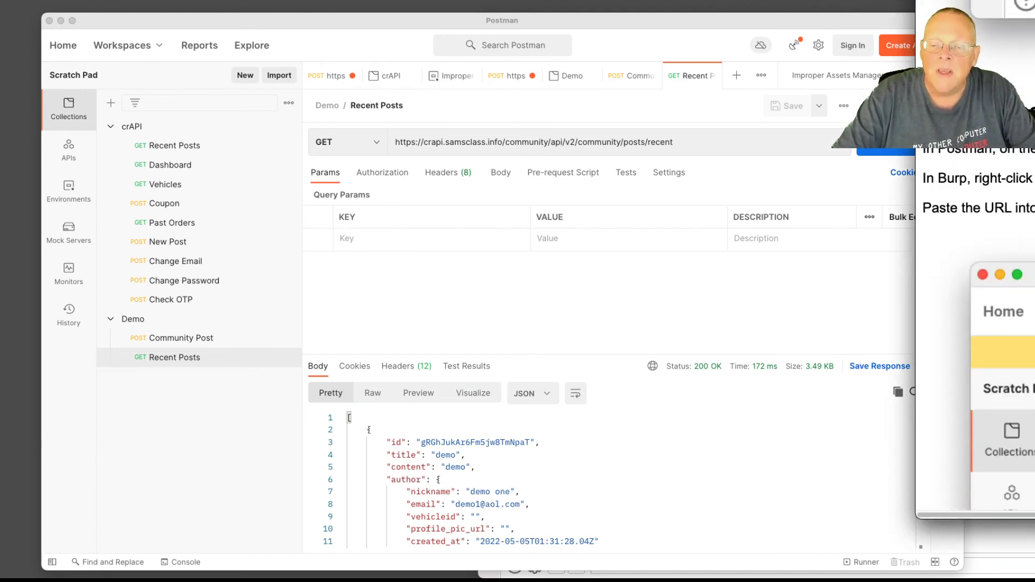
{"action": "scroll", "coordinate": [976, 345], "scroll_direction": "down", "scroll_amount": 10}
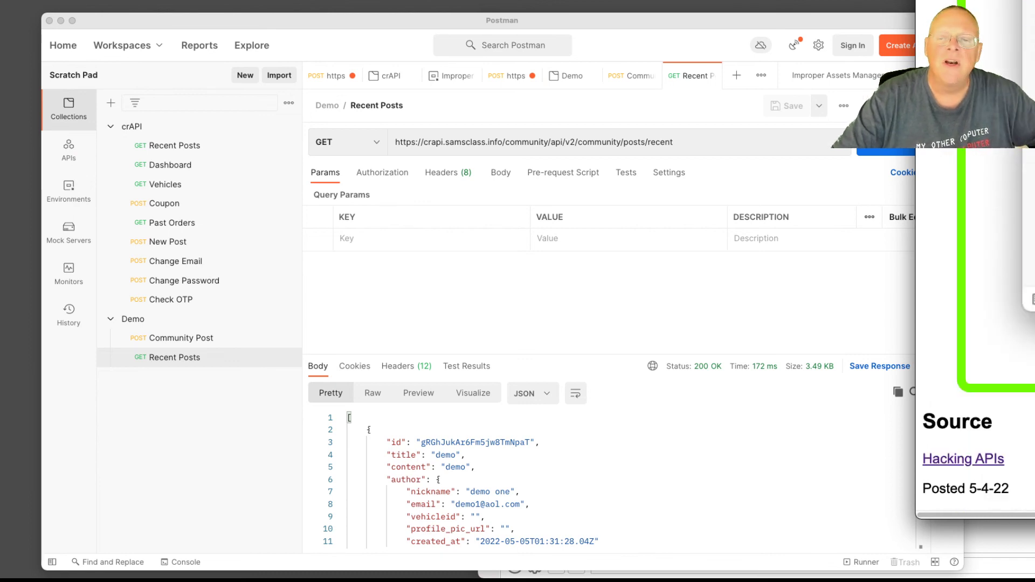
{"action": "left_click_drag", "start_coordinate": [1029, 10], "coordinate": [1034, 11]}
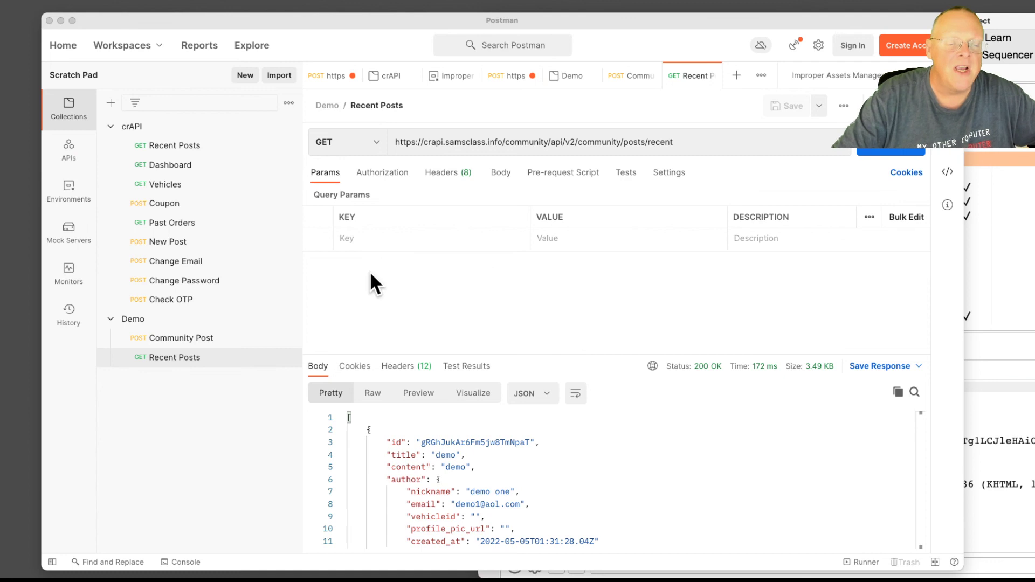